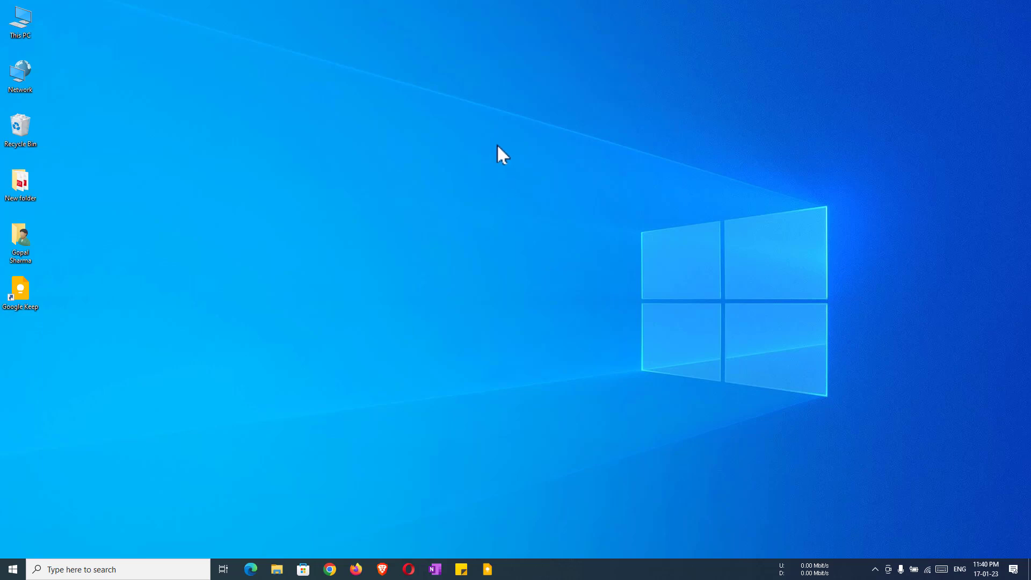
- Open the desktop's personalization settings at the Background page
{"action": "right_click", "coordinate": [498, 144]}
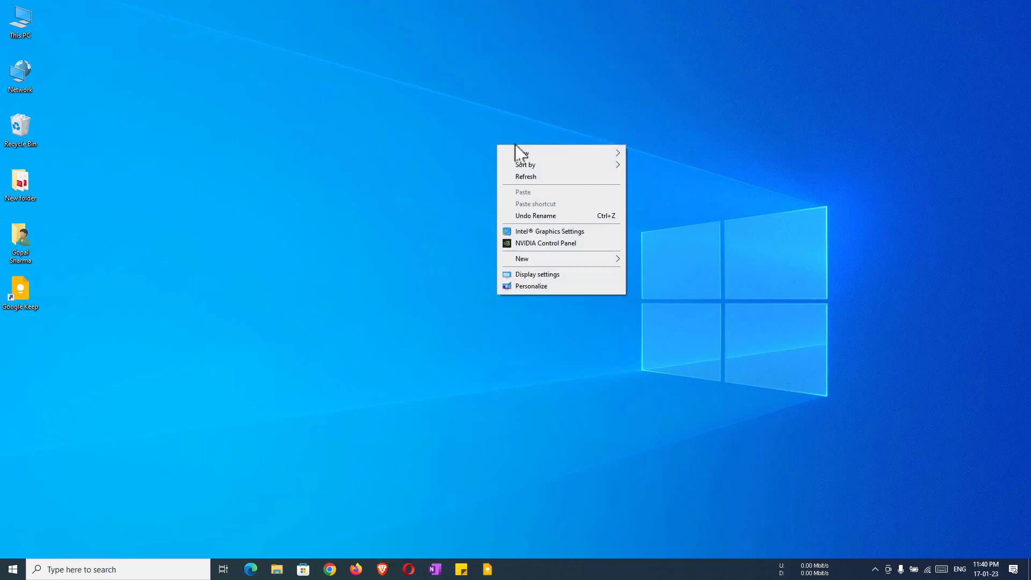
{"action": "left_click", "coordinate": [549, 286]}
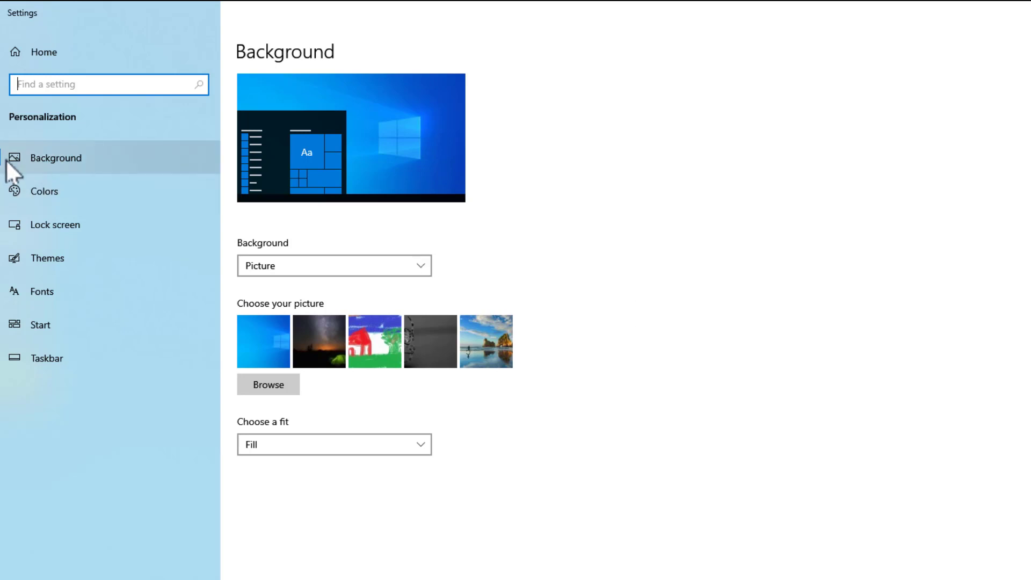
{"action": "left_click", "coordinate": [69, 160]}
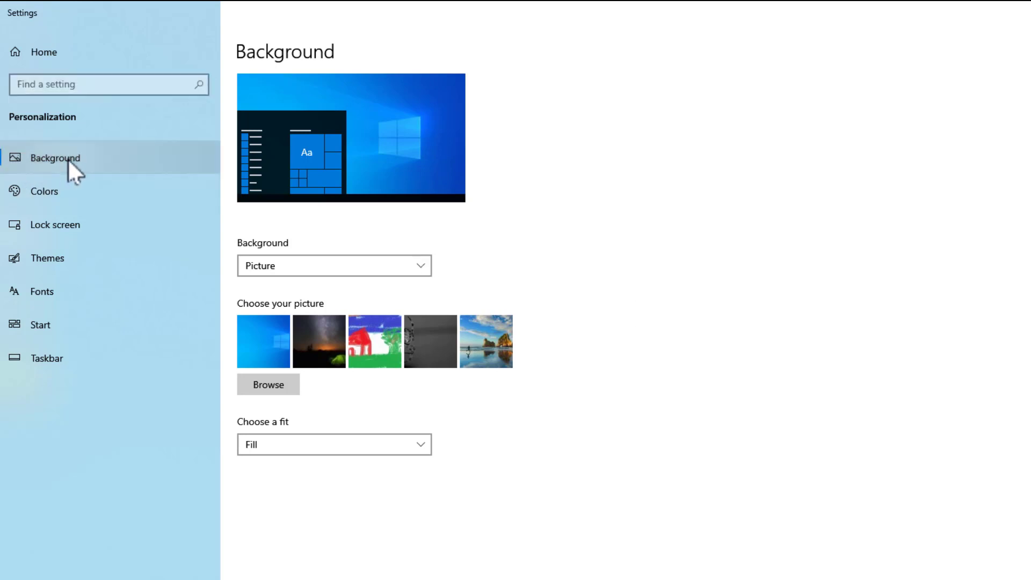
- Look through the Colors, Lock screen, Themes, Fonts, Start and Taskbar personalization pages, and return to Background
{"action": "left_click", "coordinate": [57, 191]}
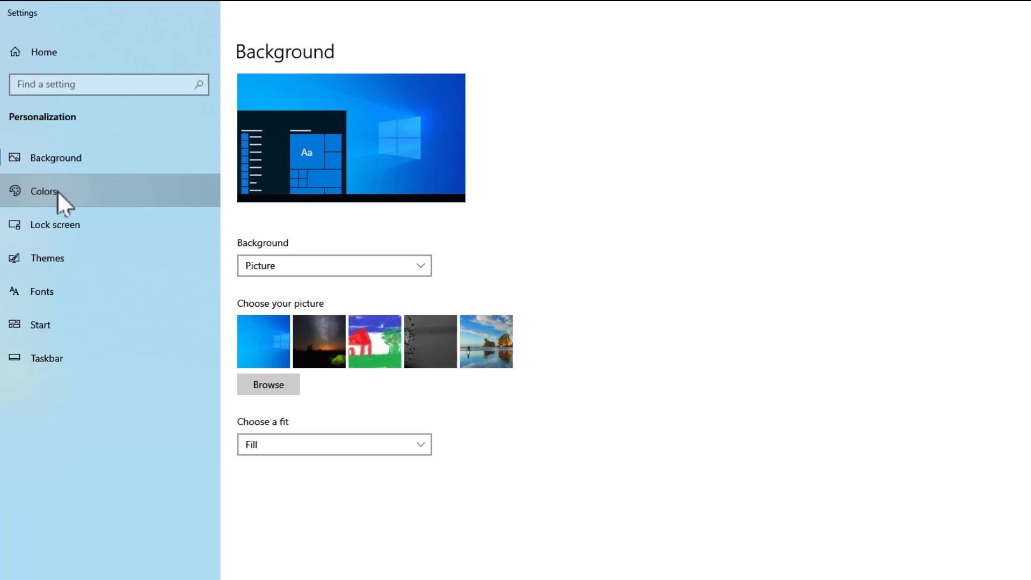
{"action": "left_click", "coordinate": [57, 223]}
{"action": "left_click", "coordinate": [59, 260]}
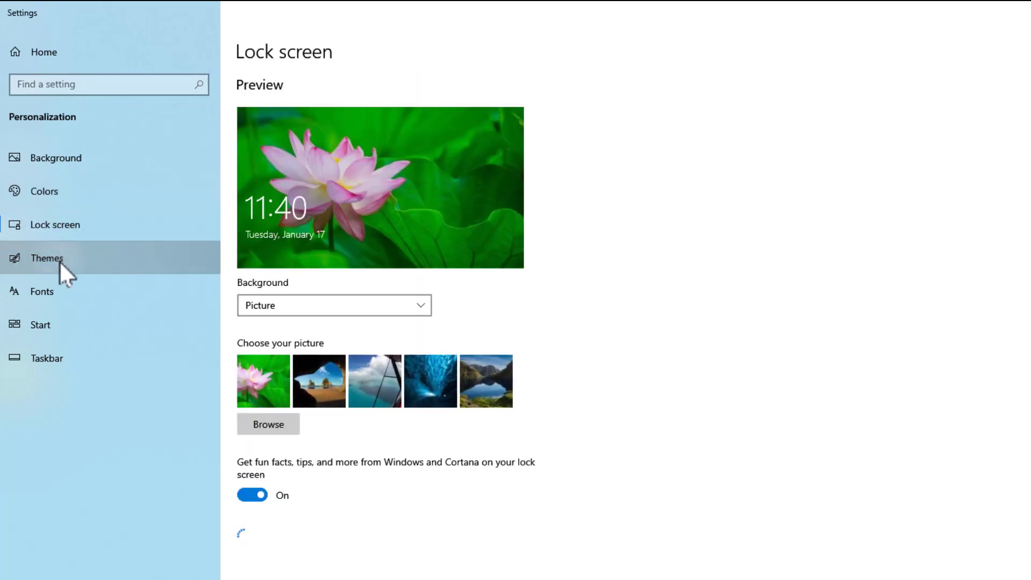
{"action": "left_click", "coordinate": [59, 290]}
{"action": "left_click", "coordinate": [56, 323]}
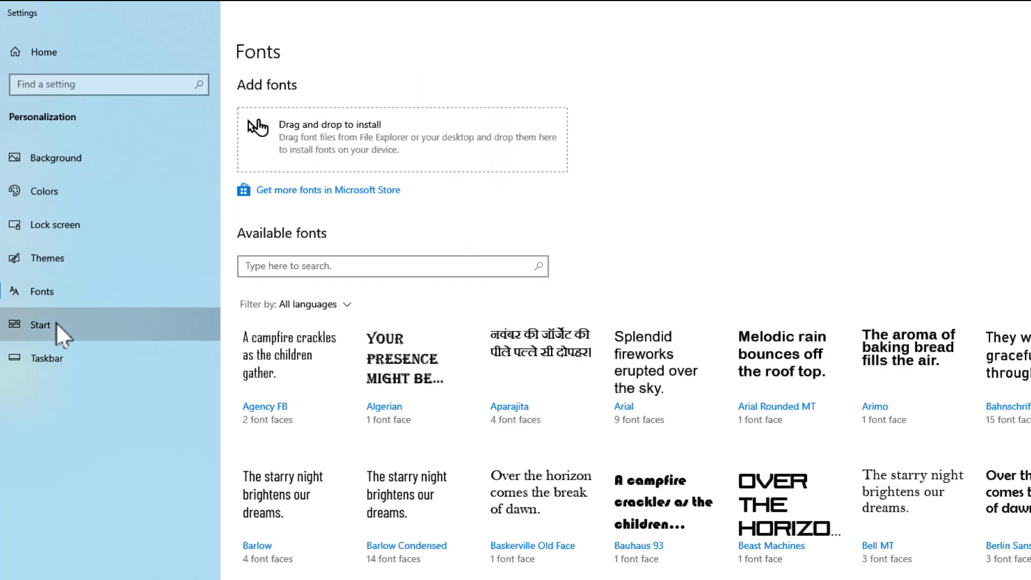
{"action": "left_click", "coordinate": [63, 367]}
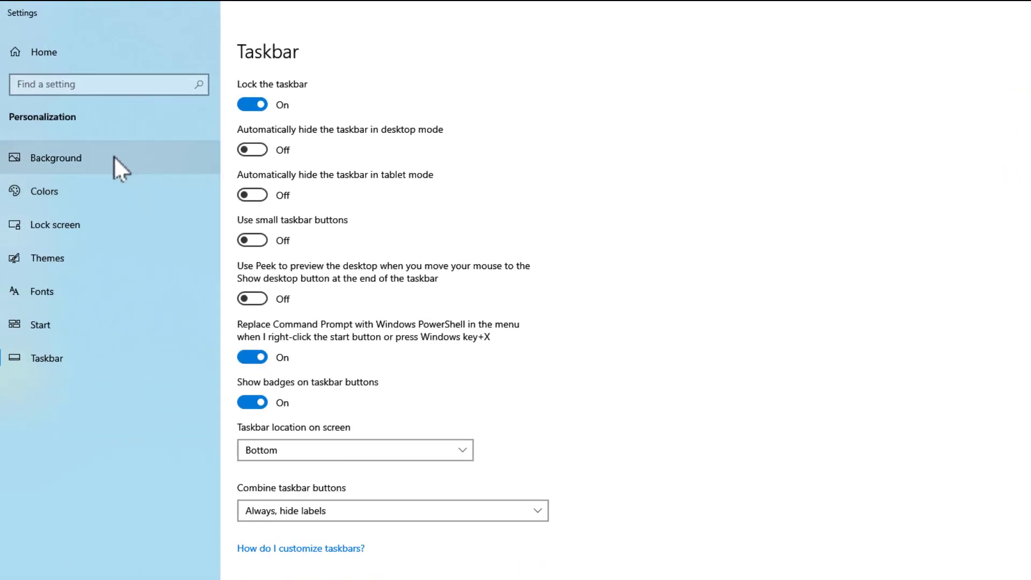
{"action": "left_click", "coordinate": [57, 156]}
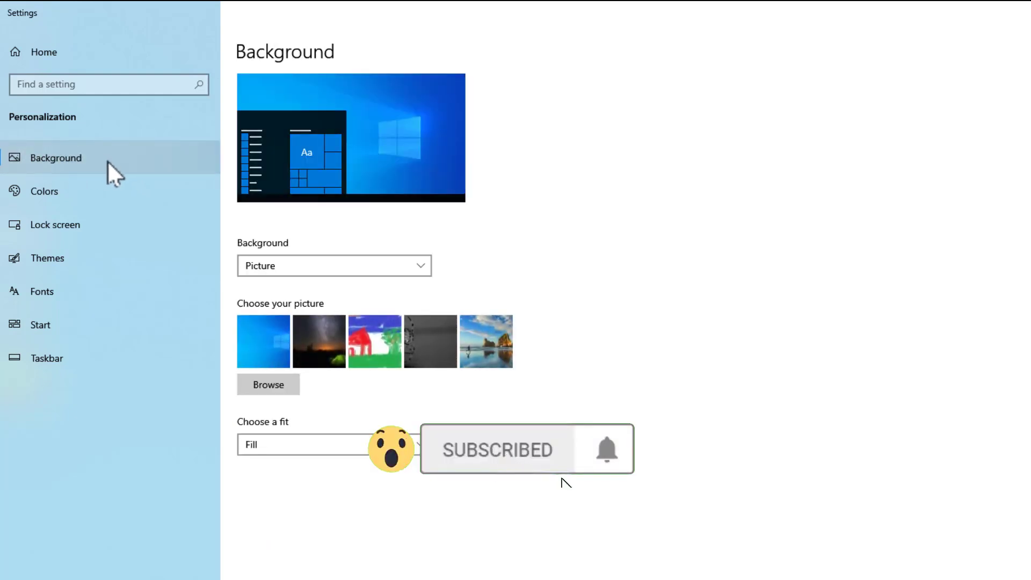
- Outline the Background page's preview, background type, picture choices, Browse option and fit setting with blue rectangles, and clear the markings
{"action": "key", "text": "ctrl+2"}
{"action": "mouse_move", "coordinate": [226, 23]}
{"action": "left_mouse_down"}
{"action": "mouse_move", "coordinate": [258, 245]}
{"action": "mouse_move", "coordinate": [346, 468]}
{"action": "mouse_move", "coordinate": [575, 508]}
{"action": "left_mouse_up"}
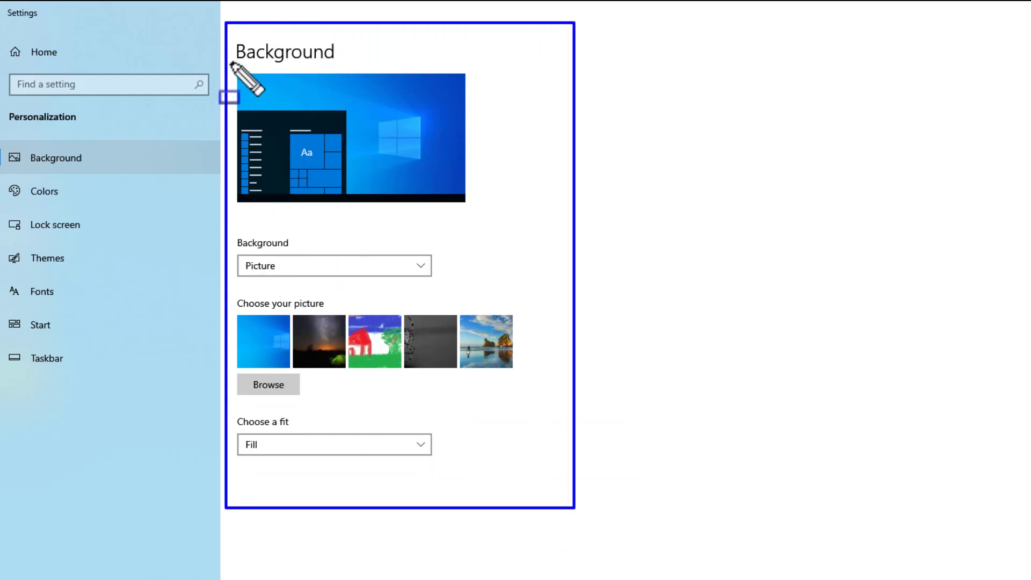
{"action": "mouse_move", "coordinate": [231, 63]}
{"action": "left_mouse_down"}
{"action": "mouse_move", "coordinate": [246, 121]}
{"action": "mouse_move", "coordinate": [315, 202]}
{"action": "mouse_move", "coordinate": [485, 210]}
{"action": "left_mouse_up"}
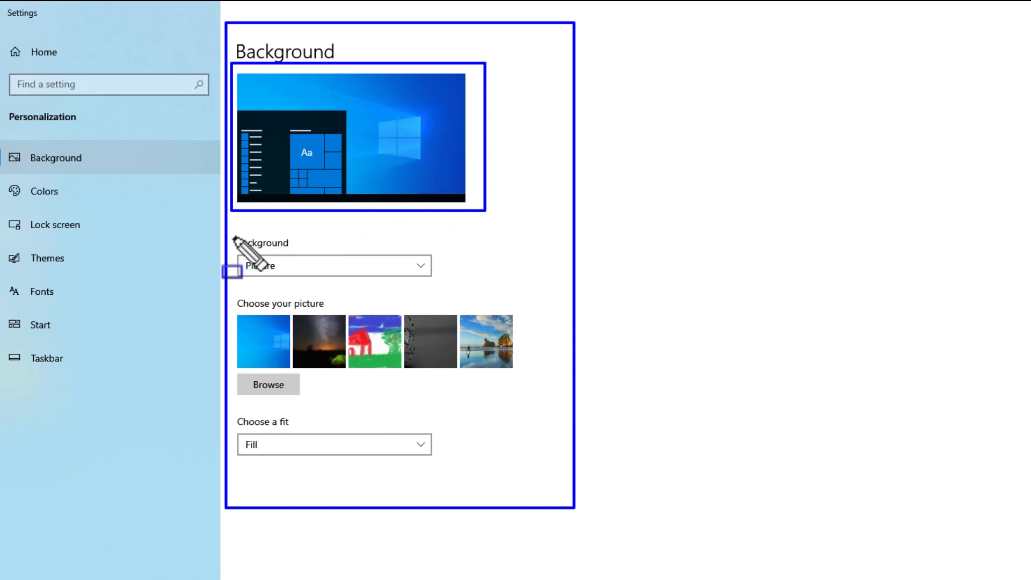
{"action": "left_click_drag", "start_coordinate": [232, 236], "coordinate": [298, 245]}
{"action": "mouse_move", "coordinate": [232, 251]}
{"action": "left_mouse_down"}
{"action": "mouse_move", "coordinate": [237, 276]}
{"action": "mouse_move", "coordinate": [444, 284]}
{"action": "left_mouse_up"}
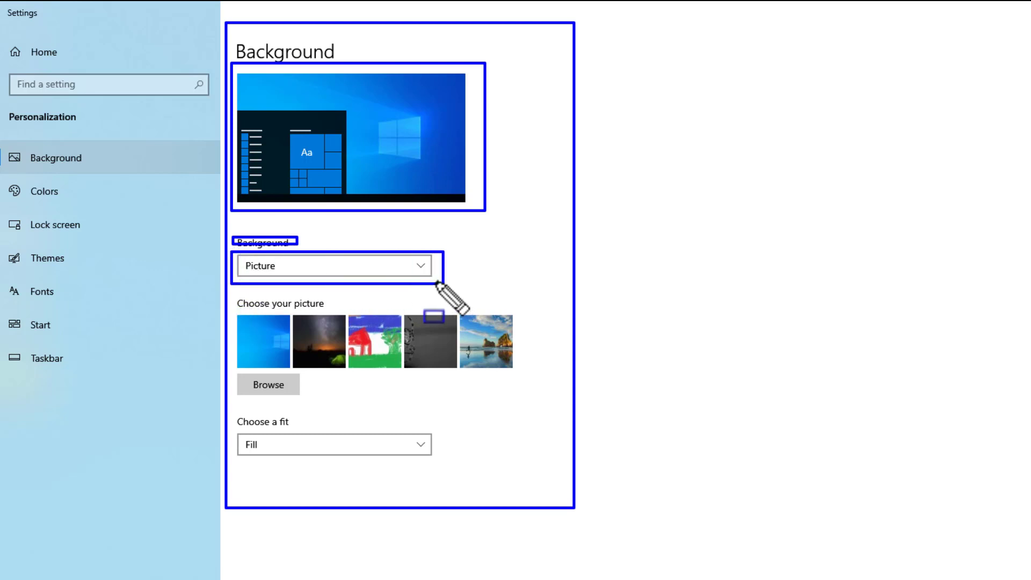
{"action": "mouse_move", "coordinate": [231, 295]}
{"action": "left_mouse_down"}
{"action": "mouse_move", "coordinate": [233, 315]}
{"action": "mouse_move", "coordinate": [401, 357]}
{"action": "mouse_move", "coordinate": [525, 370]}
{"action": "left_mouse_up"}
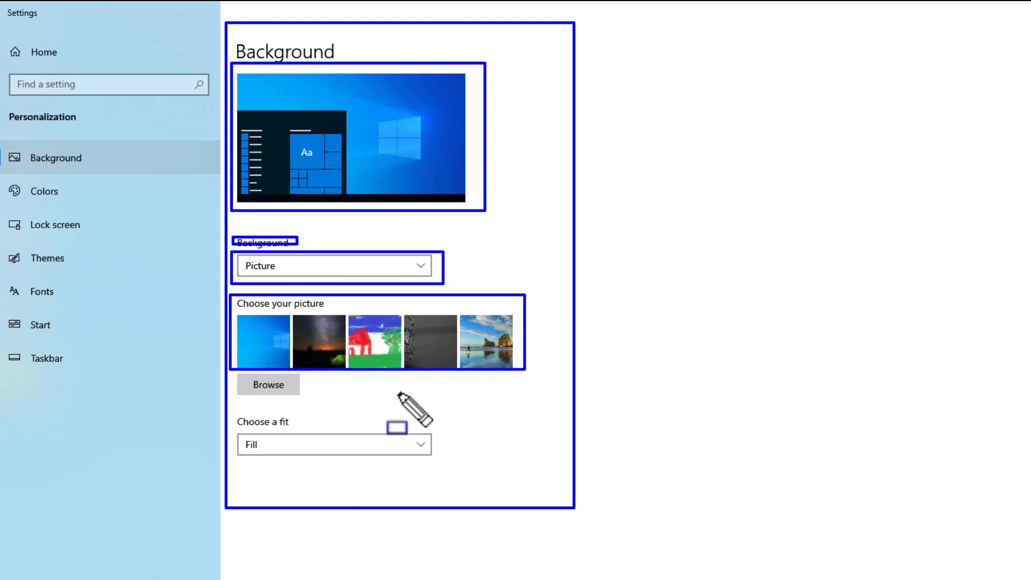
{"action": "mouse_move", "coordinate": [235, 370]}
{"action": "left_mouse_down"}
{"action": "mouse_move", "coordinate": [245, 399]}
{"action": "mouse_move", "coordinate": [304, 399]}
{"action": "left_mouse_up"}
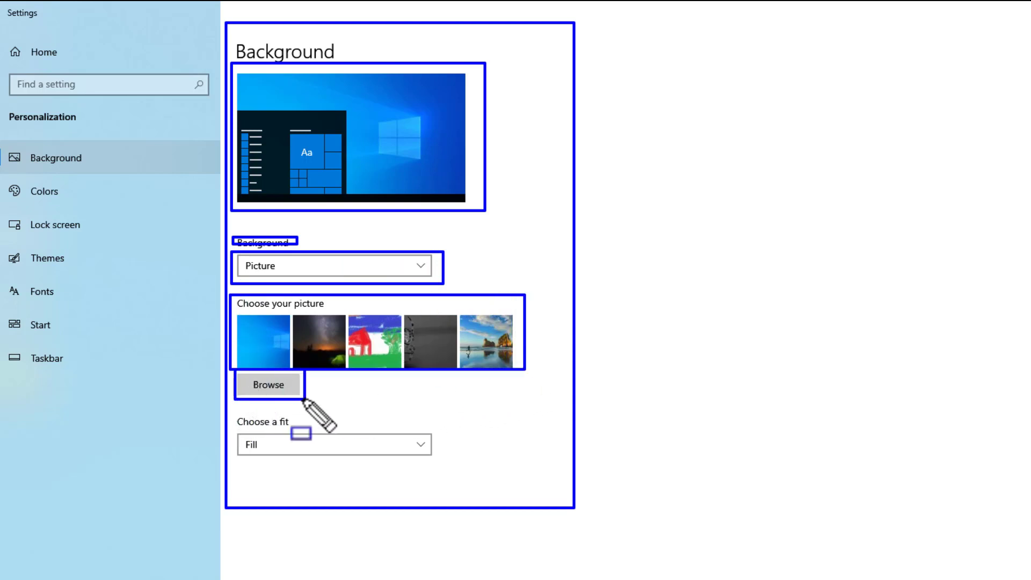
{"action": "mouse_move", "coordinate": [232, 413]}
{"action": "left_mouse_down"}
{"action": "mouse_move", "coordinate": [263, 460]}
{"action": "mouse_move", "coordinate": [469, 461]}
{"action": "left_mouse_up"}
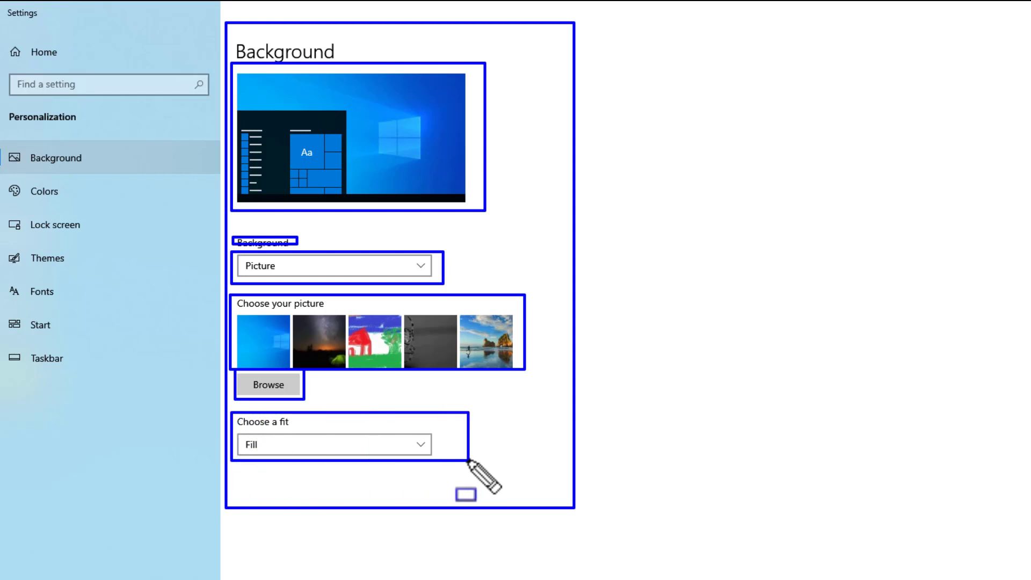
{"action": "key", "text": "Escape"}
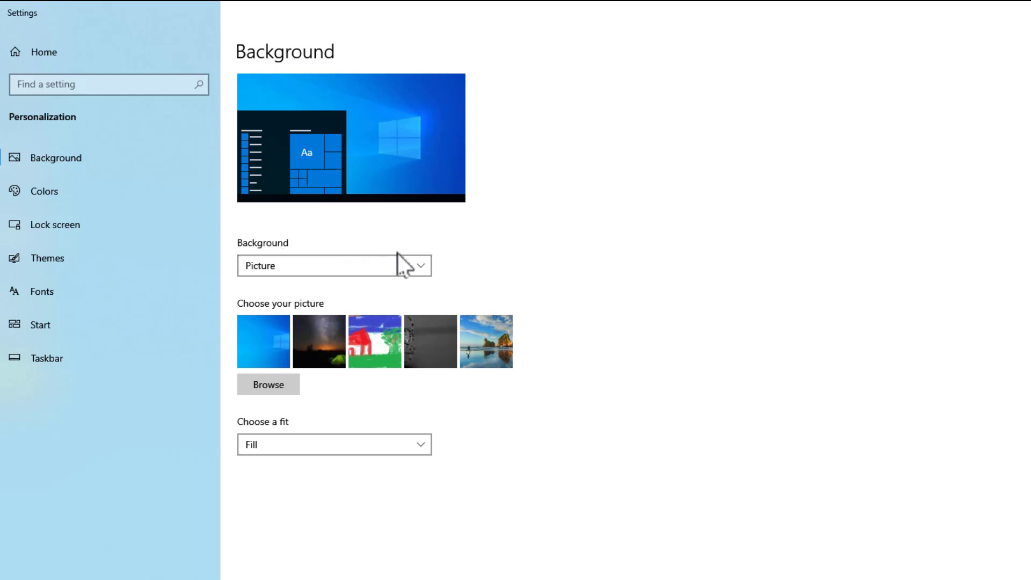
- Choose Picture as the background type, outline the row of available pictures, and remove the marking
{"action": "left_click", "coordinate": [424, 266]}
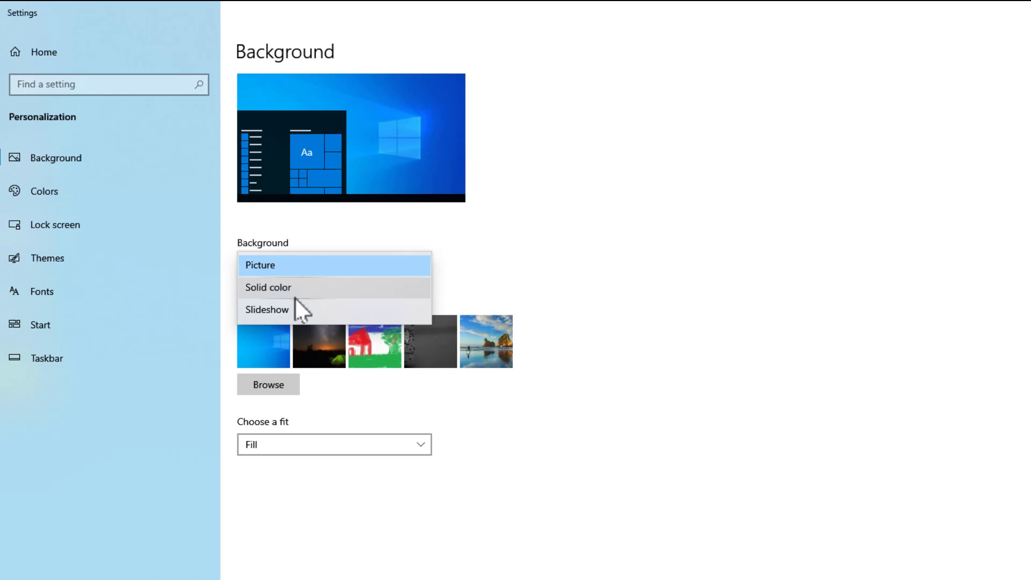
{"action": "left_click", "coordinate": [288, 263]}
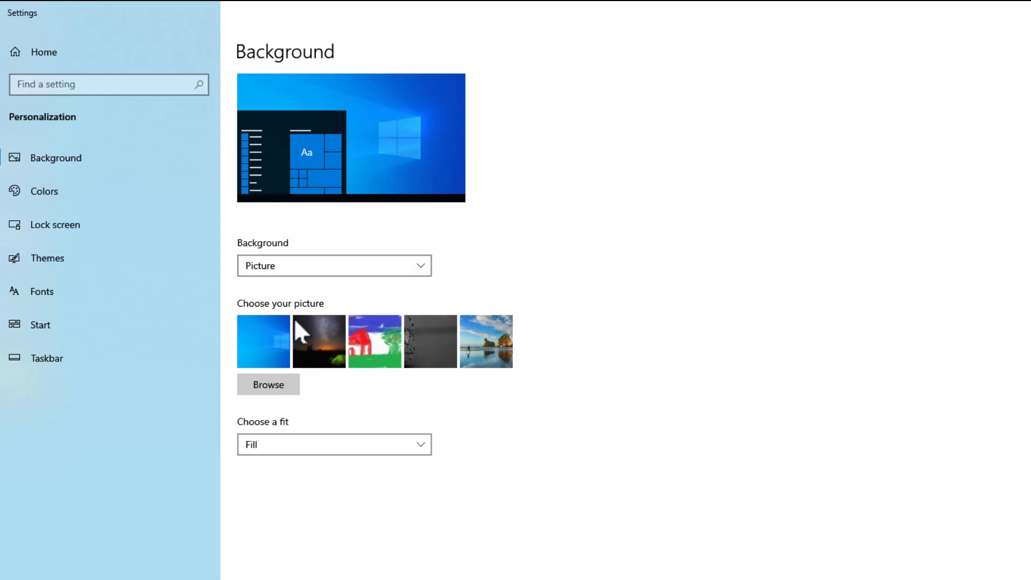
{"action": "mouse_move", "coordinate": [233, 307]}
{"action": "left_mouse_down"}
{"action": "mouse_move", "coordinate": [292, 362]}
{"action": "mouse_move", "coordinate": [519, 372]}
{"action": "left_mouse_up"}
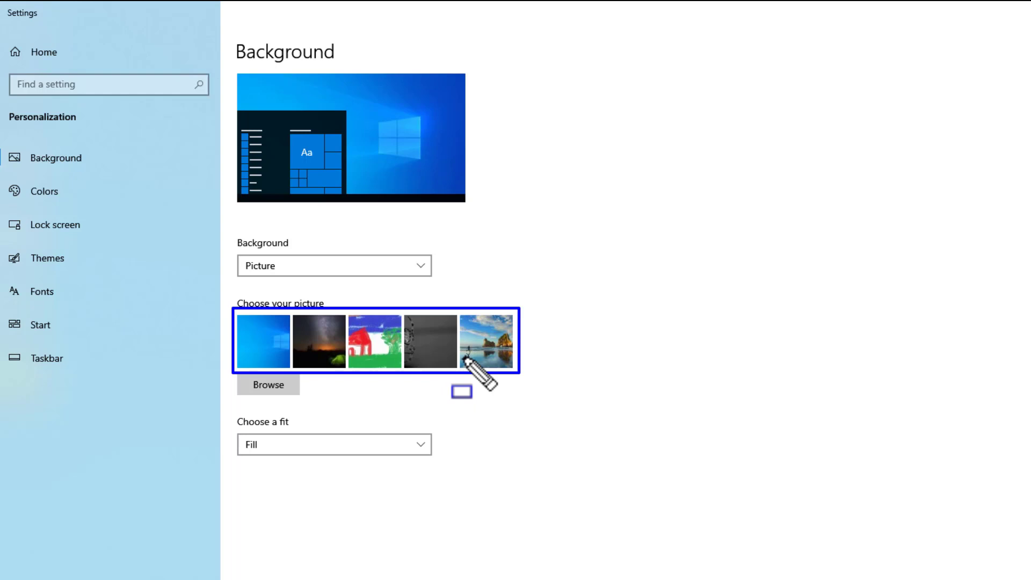
{"action": "key", "text": "ctrl+z"}
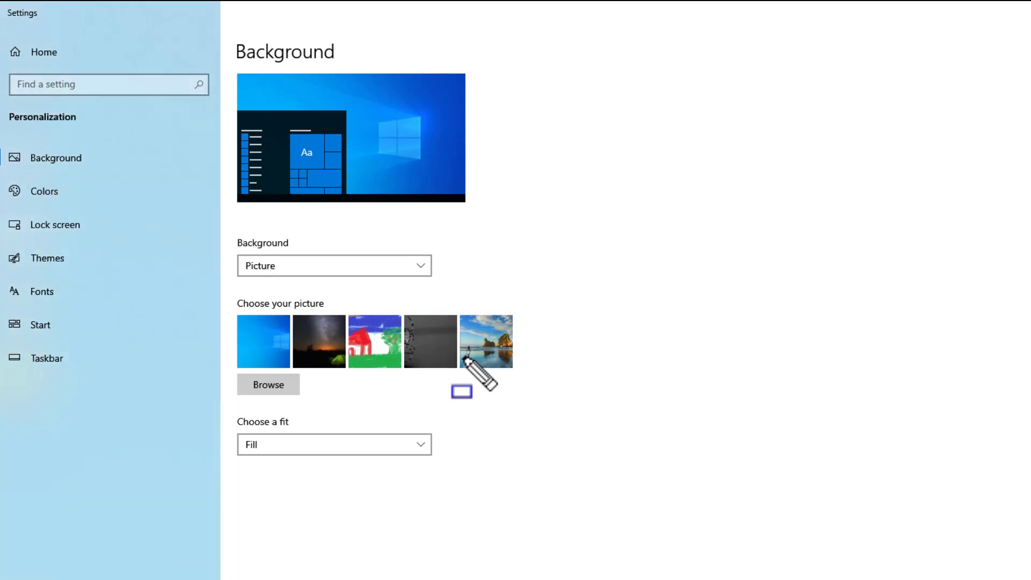
{"action": "key", "text": "Escape"}
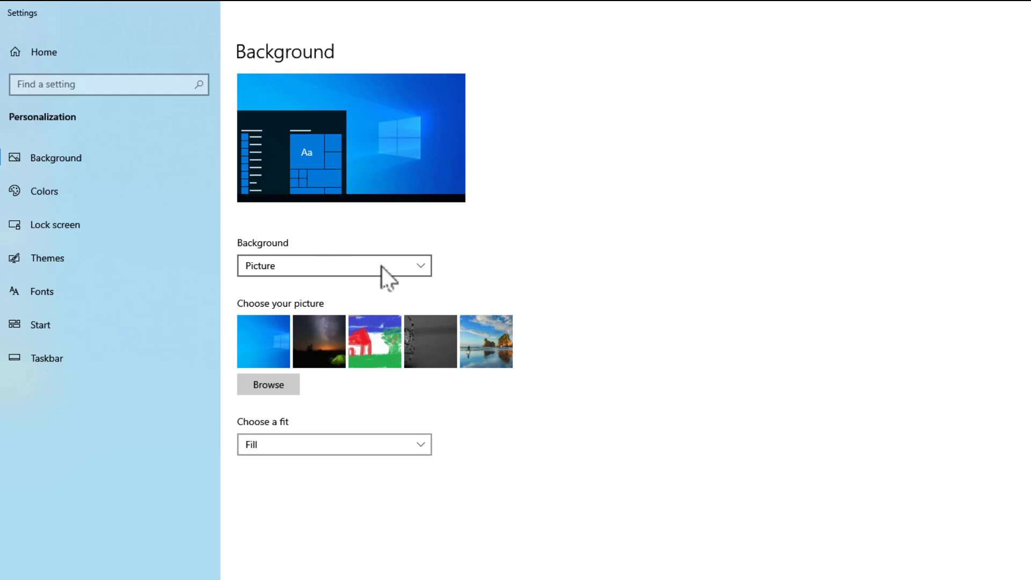
- Set the background to Solid color with the steel blue swatch in the middle row, and show the desktop
{"action": "left_click", "coordinate": [423, 266]}
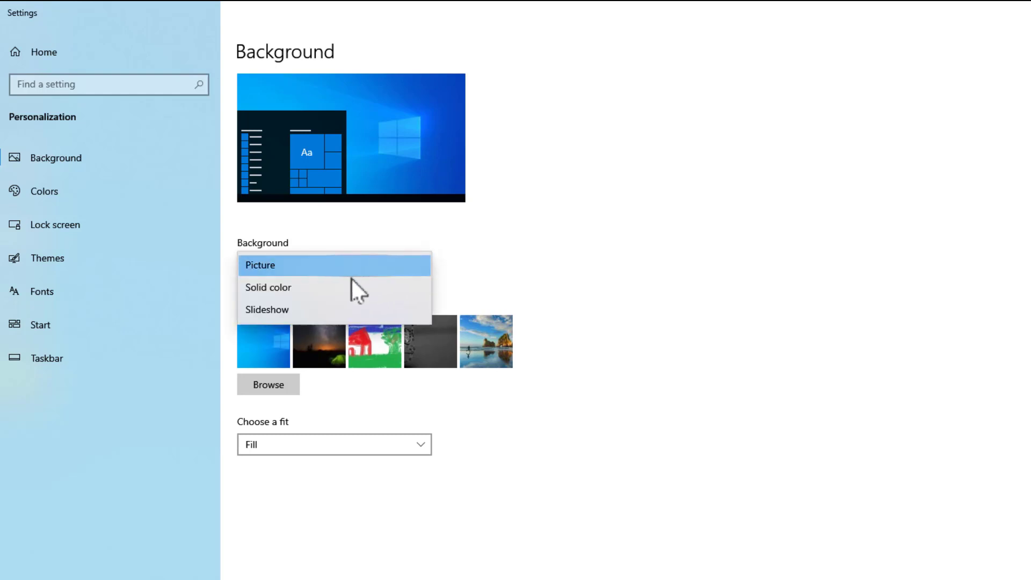
{"action": "left_click", "coordinate": [296, 290]}
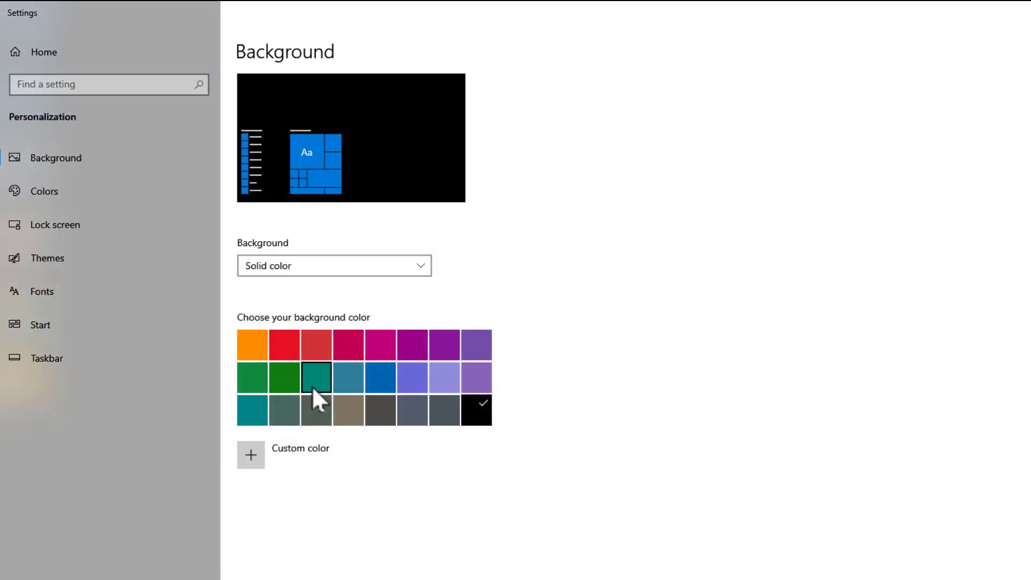
{"action": "key", "text": "ctrl+alt+d"}
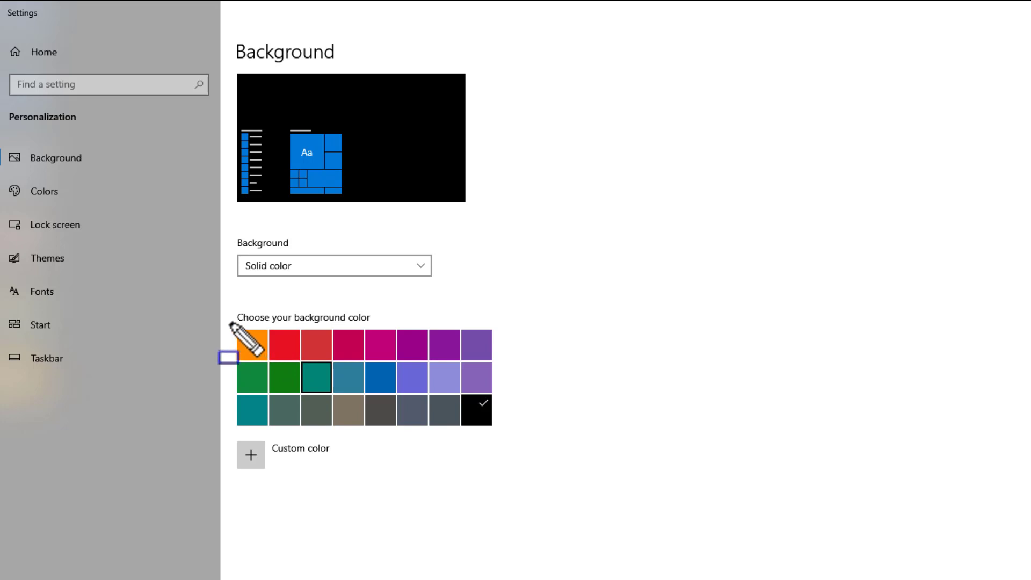
{"action": "mouse_move", "coordinate": [231, 323]}
{"action": "left_mouse_down"}
{"action": "mouse_move", "coordinate": [248, 376]}
{"action": "mouse_move", "coordinate": [364, 414]}
{"action": "mouse_move", "coordinate": [506, 429]}
{"action": "left_mouse_up"}
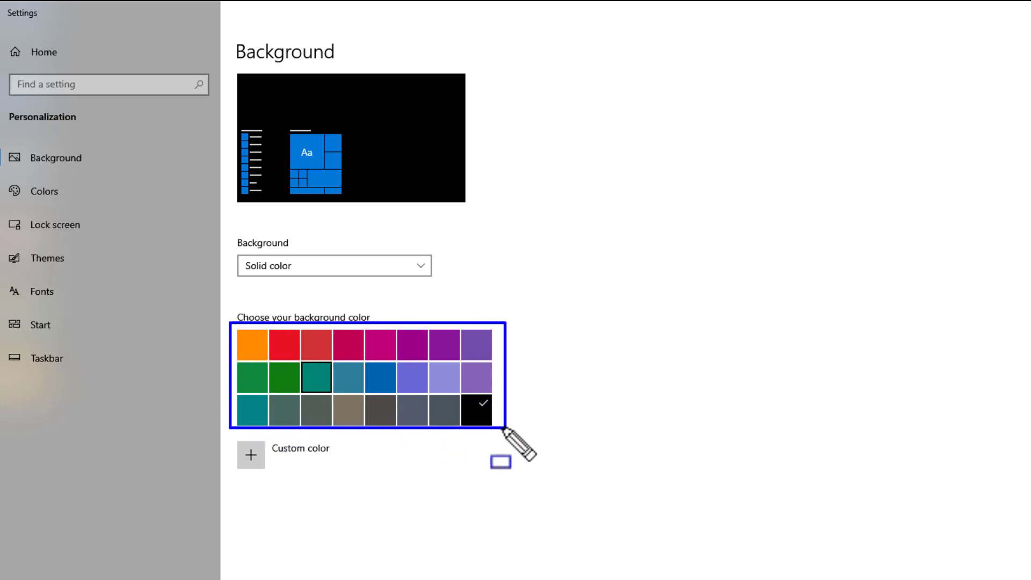
{"action": "key", "text": "Escape"}
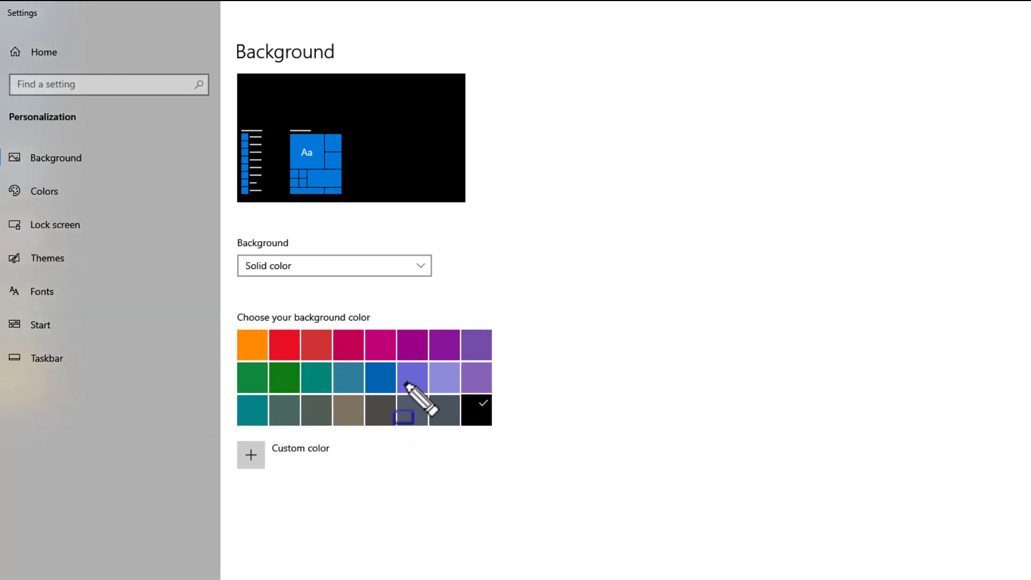
{"action": "left_click", "coordinate": [355, 385]}
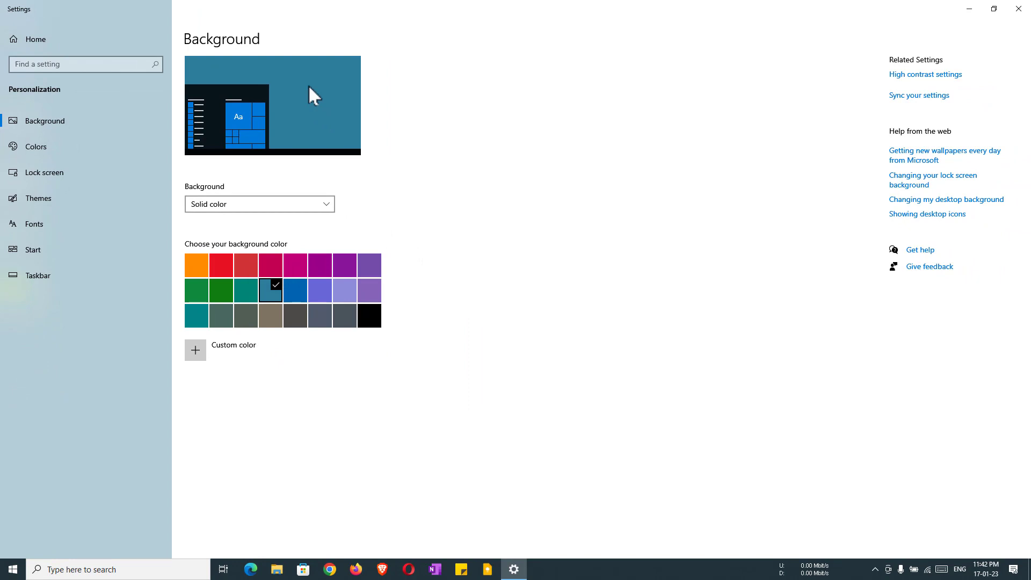
{"action": "left_click", "coordinate": [970, 11]}
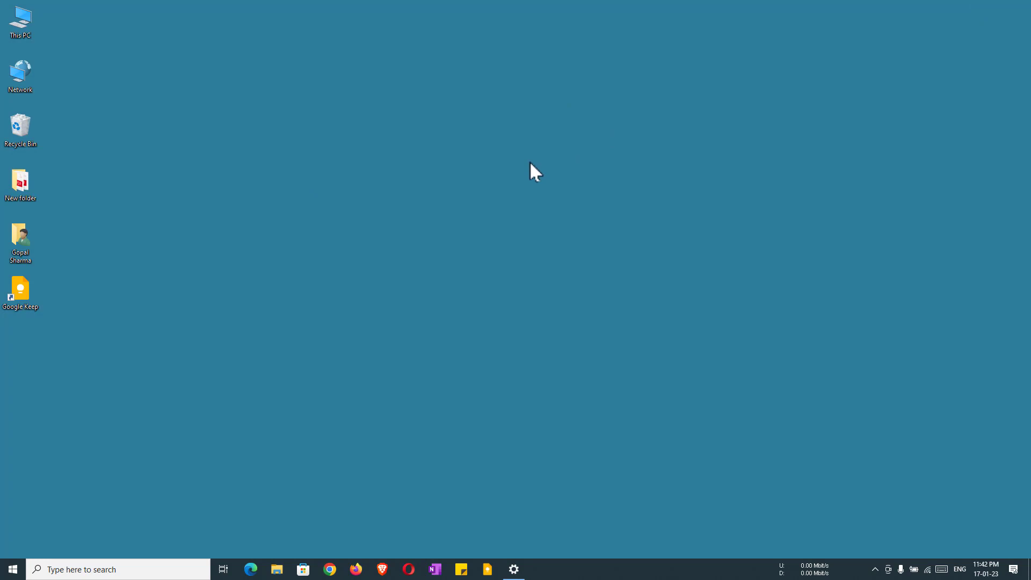
- Switch the background back to Picture, apply the beach image with rock formations, and show the desktop
{"action": "left_click", "coordinate": [514, 571]}
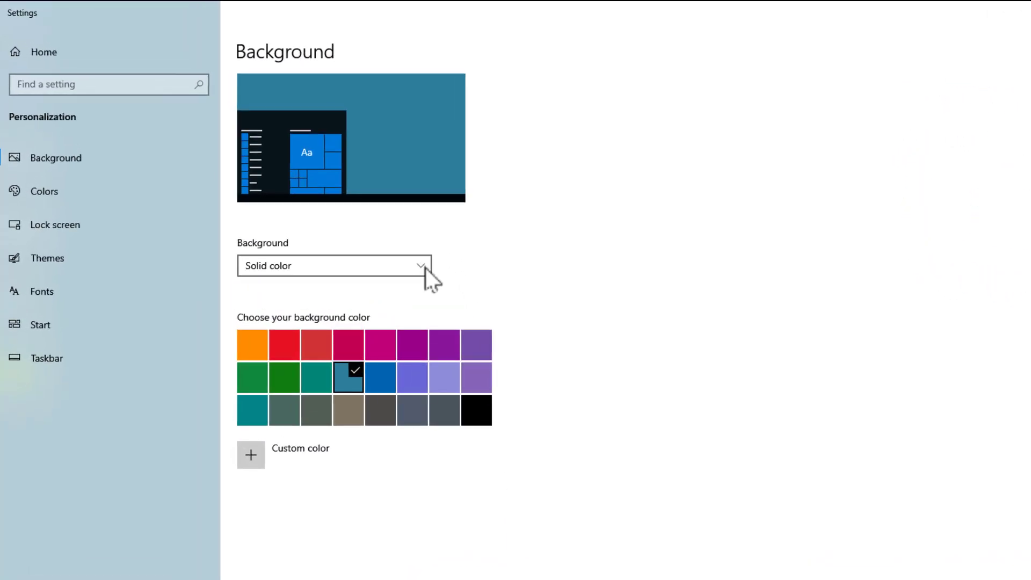
{"action": "left_click", "coordinate": [421, 266]}
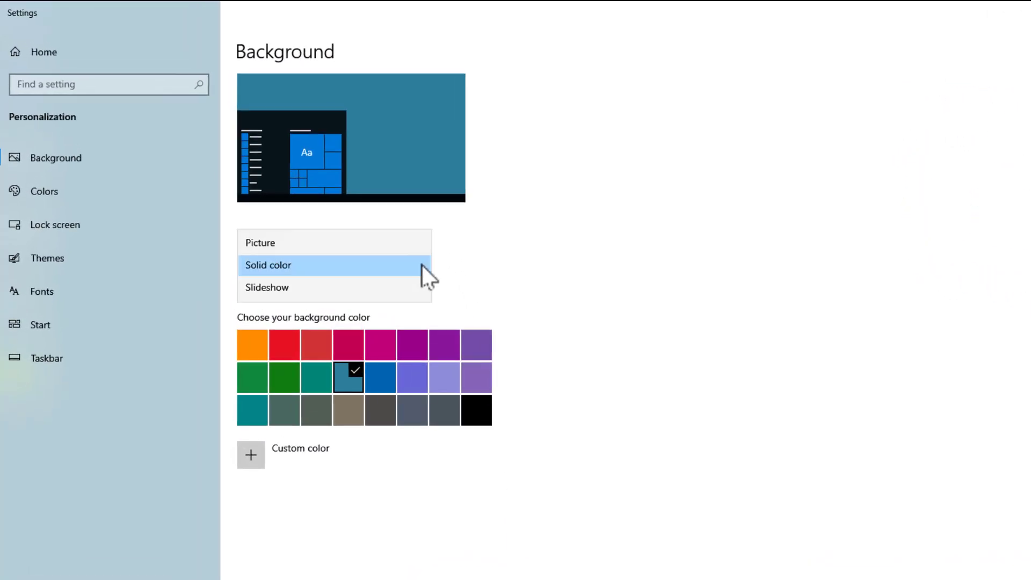
{"action": "left_click", "coordinate": [273, 246]}
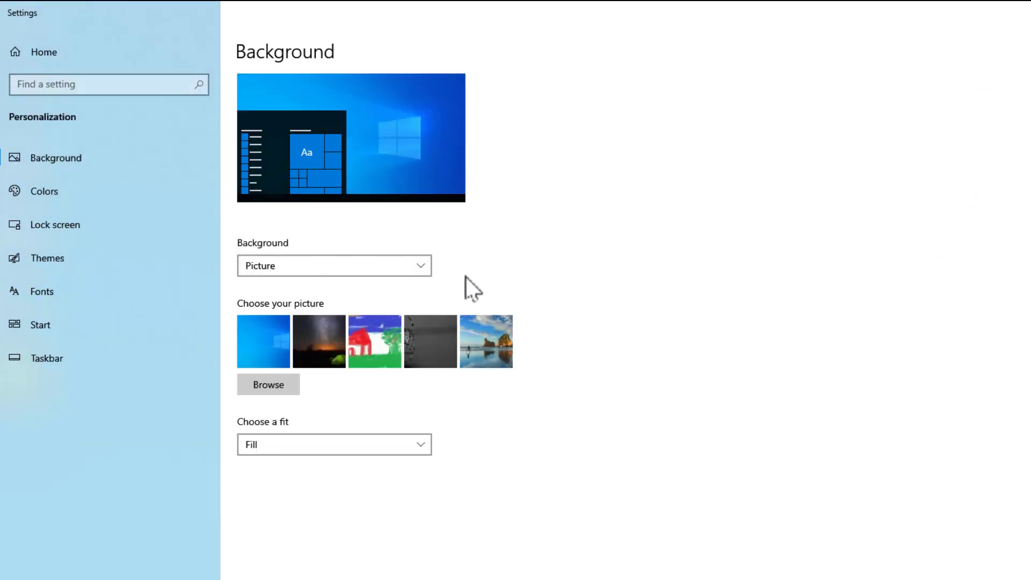
{"action": "mouse_move", "coordinate": [233, 308]}
{"action": "left_mouse_down"}
{"action": "mouse_move", "coordinate": [272, 361]}
{"action": "mouse_move", "coordinate": [535, 368]}
{"action": "left_mouse_up"}
{"action": "key", "text": "Escape"}
{"action": "left_click", "coordinate": [488, 337]}
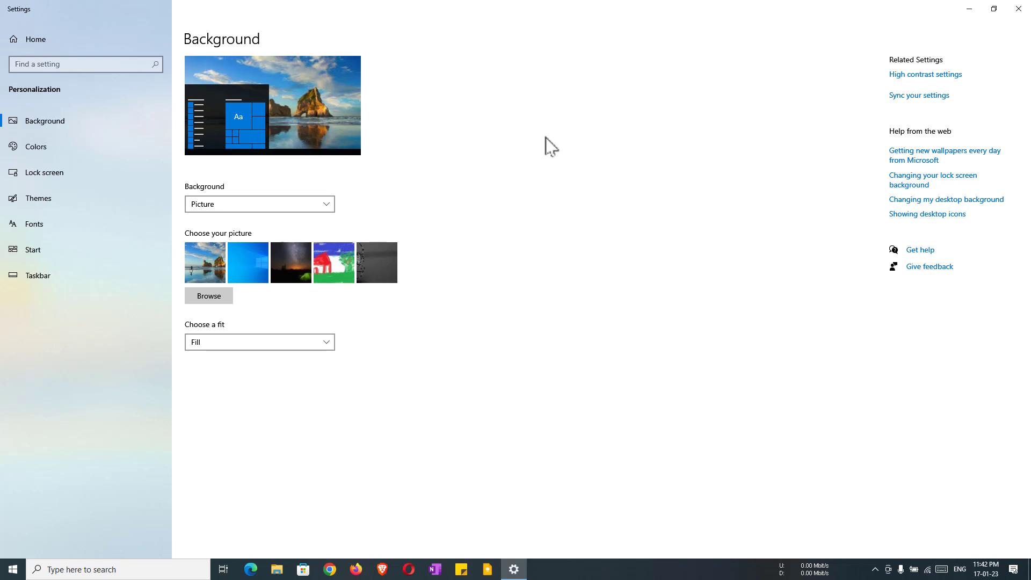
{"action": "left_click", "coordinate": [970, 11]}
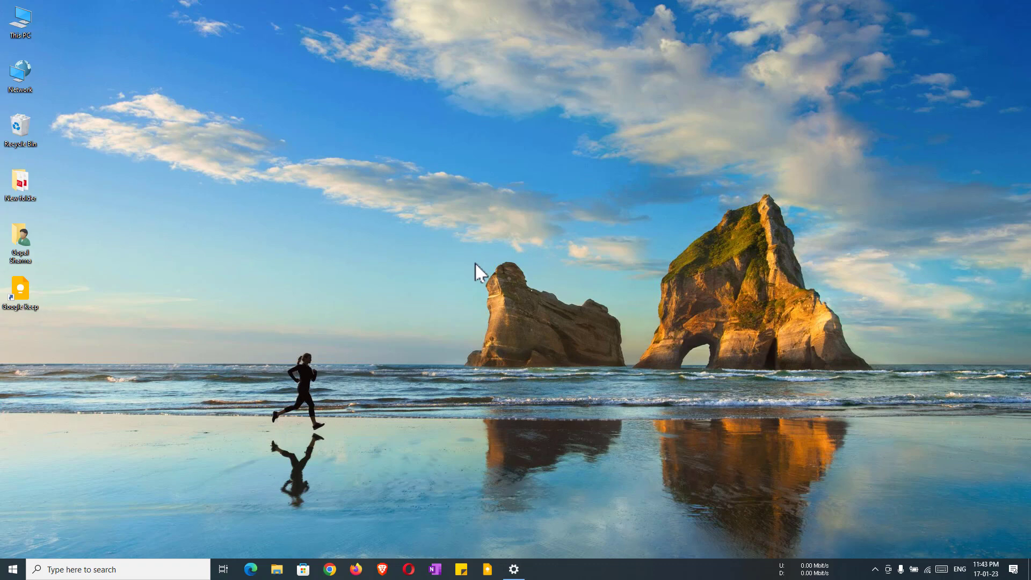
- Return to Settings, set the background type to Slideshow, and open the Colors page
{"action": "left_click", "coordinate": [514, 569]}
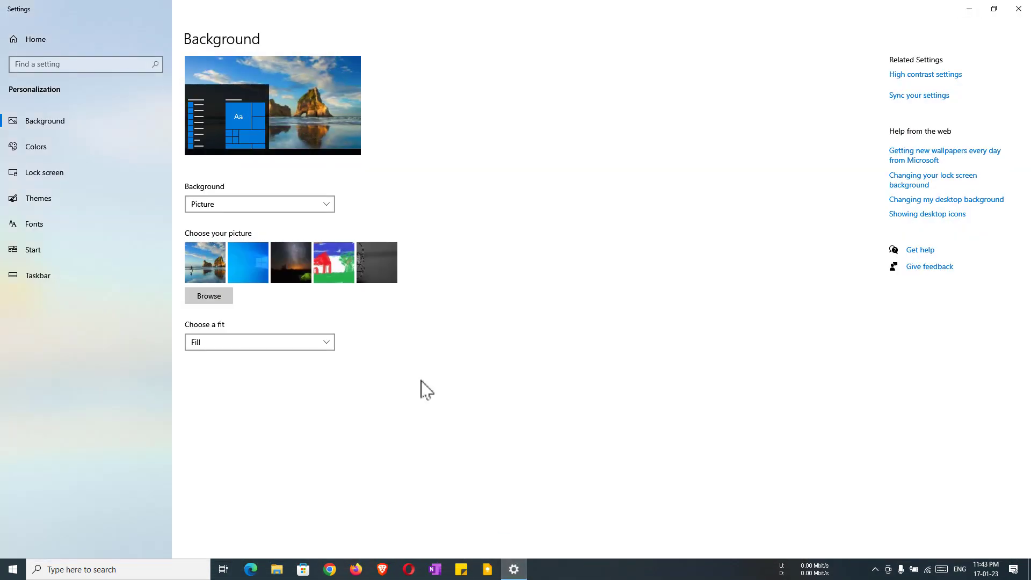
{"action": "left_click", "coordinate": [301, 209]}
{"action": "left_click", "coordinate": [213, 239]}
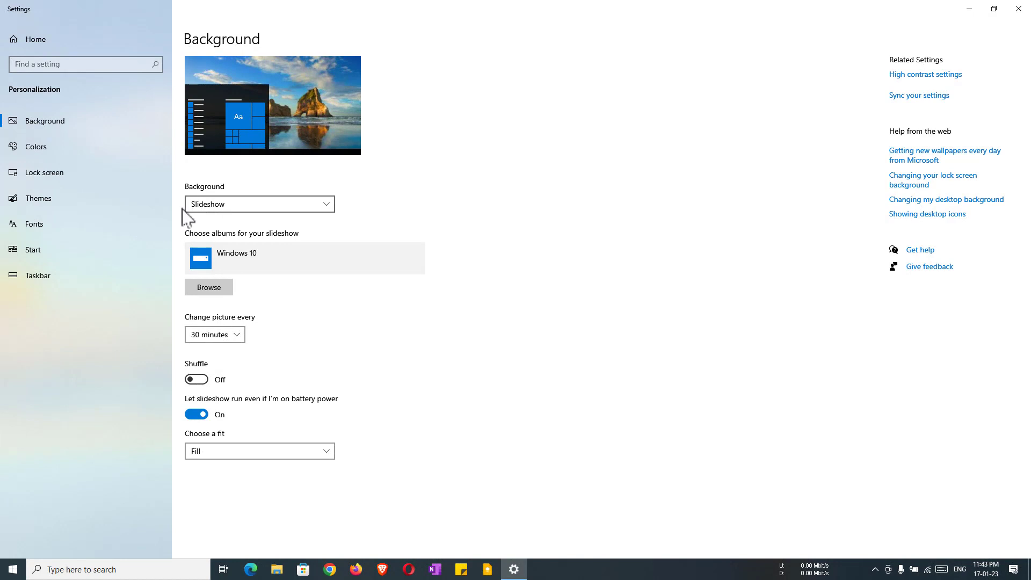
{"action": "left_click", "coordinate": [37, 152]}
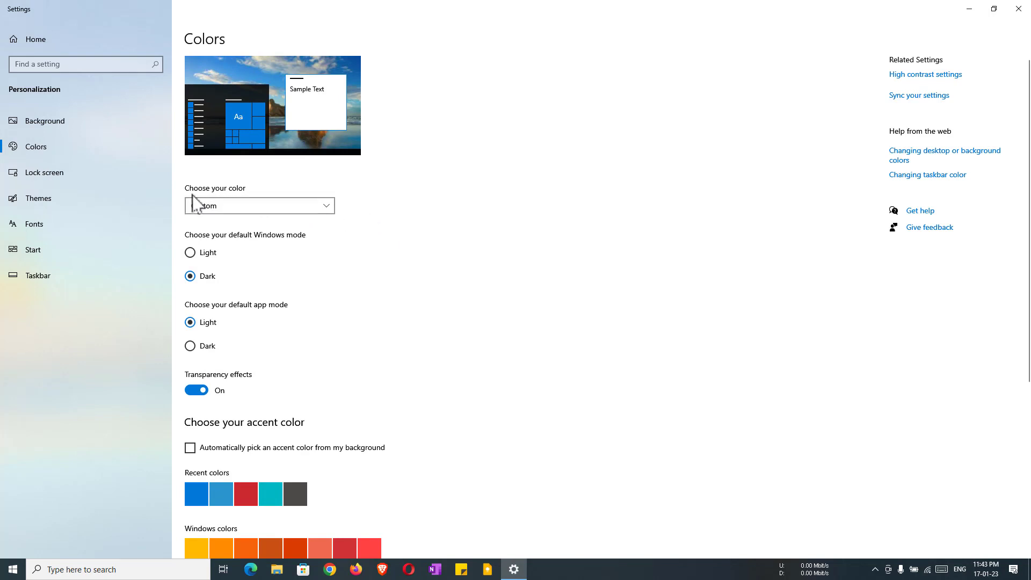
- Switch the overall color mode to Light, then to Dark
{"action": "left_click", "coordinate": [330, 206]}
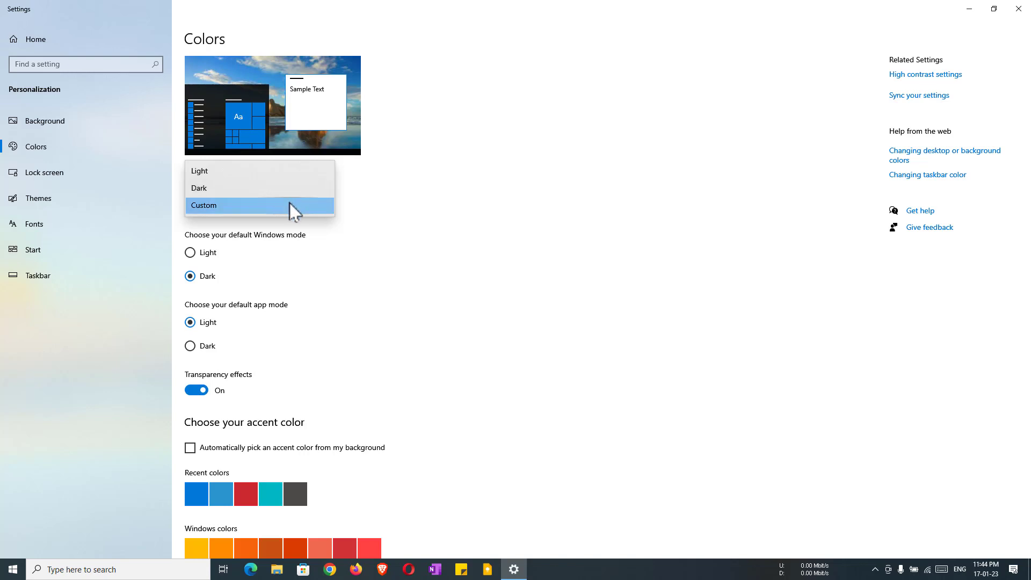
{"action": "left_click", "coordinate": [285, 170]}
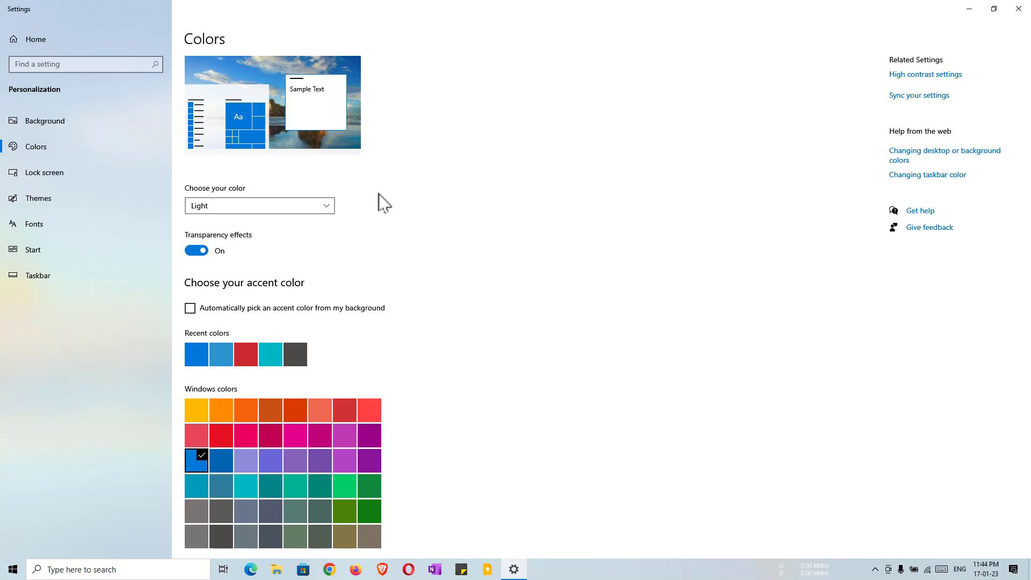
{"action": "left_click", "coordinate": [329, 207]}
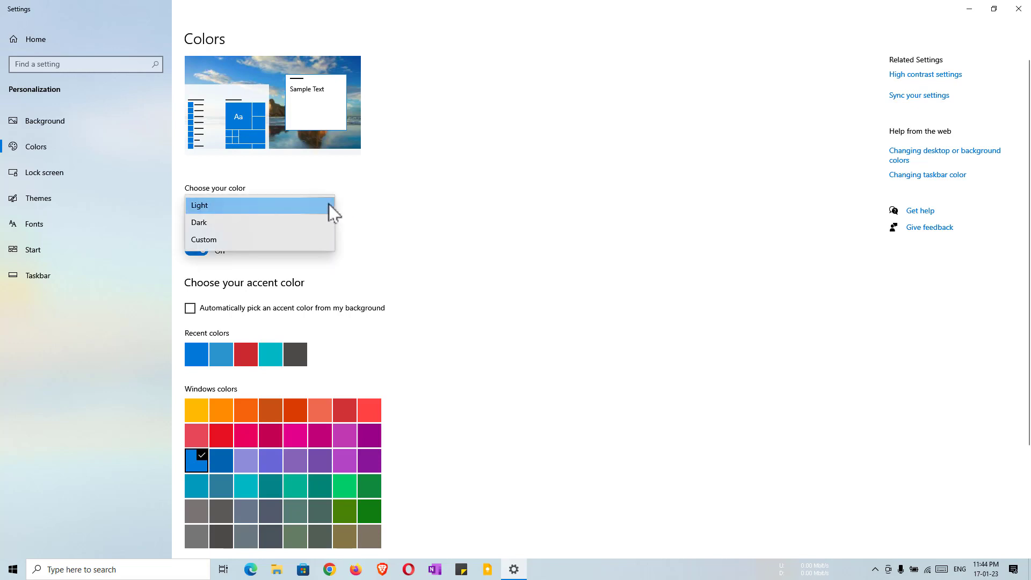
{"action": "left_click", "coordinate": [227, 224]}
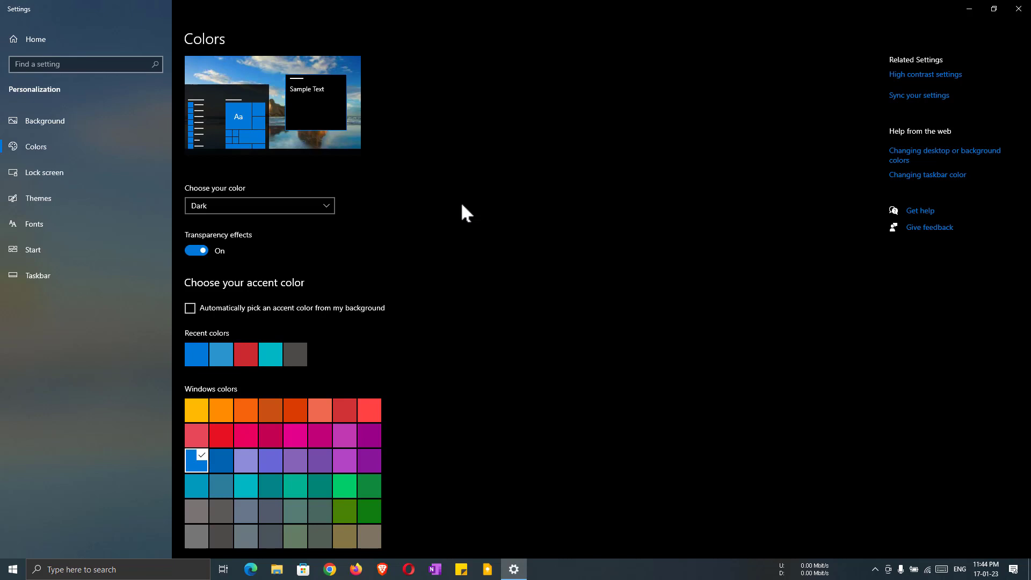
- Set the color mode to Custom, then open the Start menu to view its colors and close it again
{"action": "left_click", "coordinate": [323, 203]}
{"action": "left_click", "coordinate": [243, 222]}
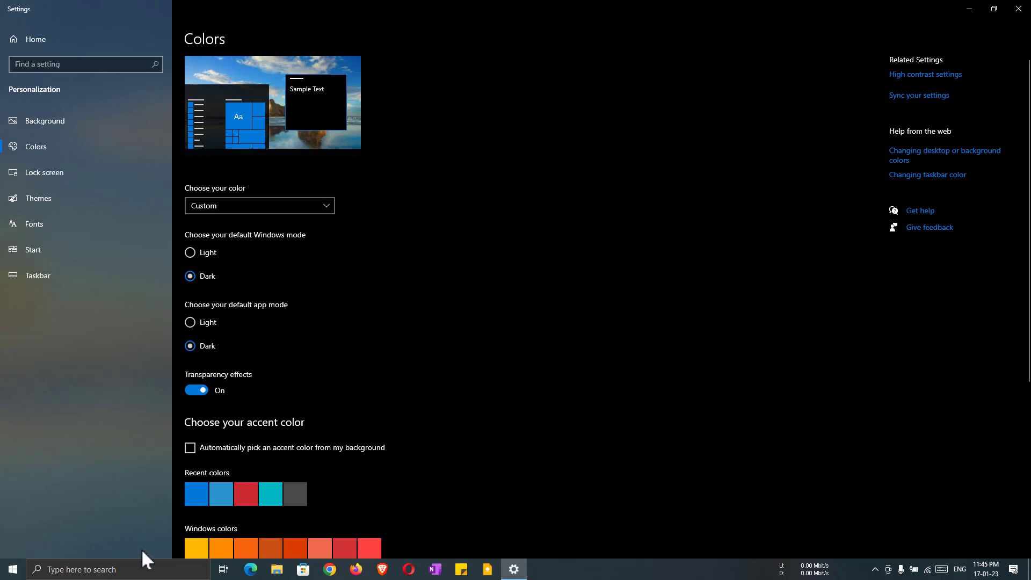
{"action": "left_click", "coordinate": [8, 574]}
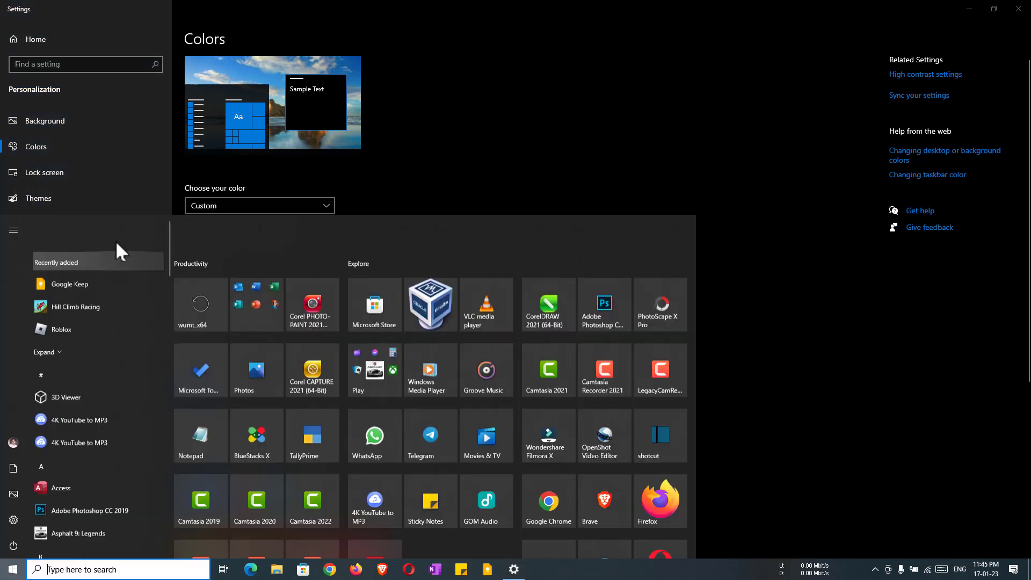
{"action": "left_click", "coordinate": [398, 166]}
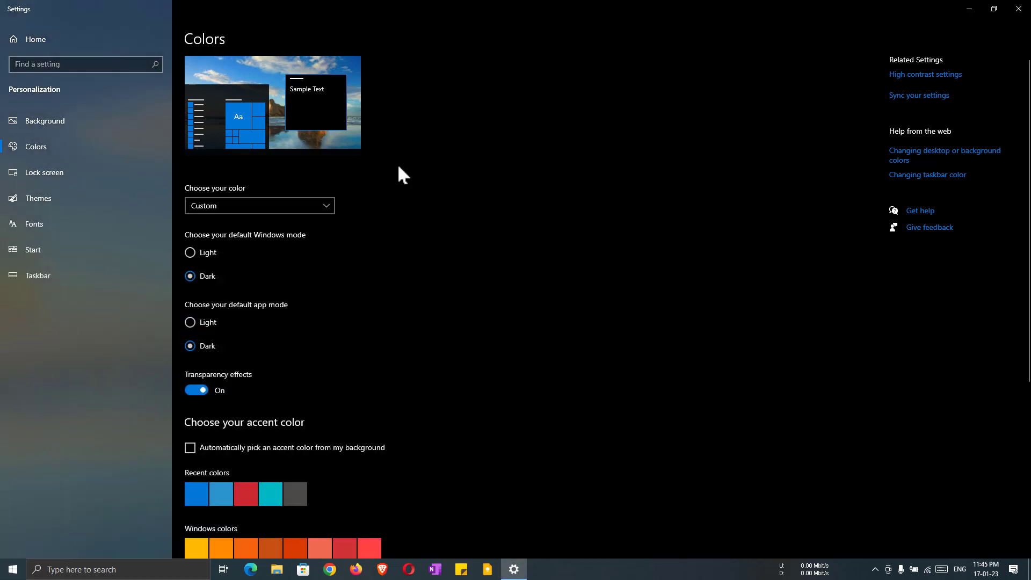
- Set both the default Windows mode and the default app mode to Light
{"action": "left_click", "coordinate": [190, 252]}
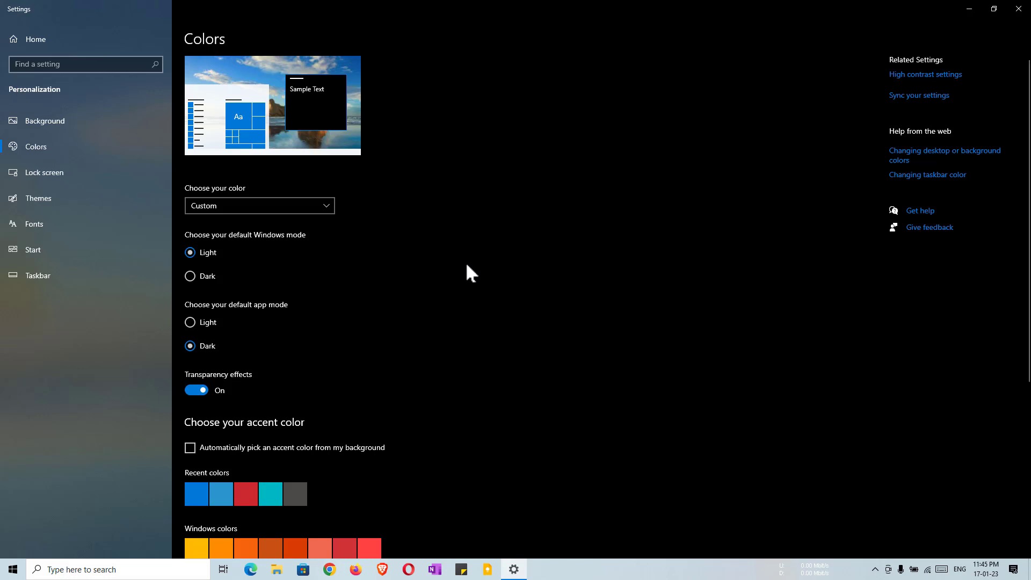
{"action": "left_click", "coordinate": [191, 323]}
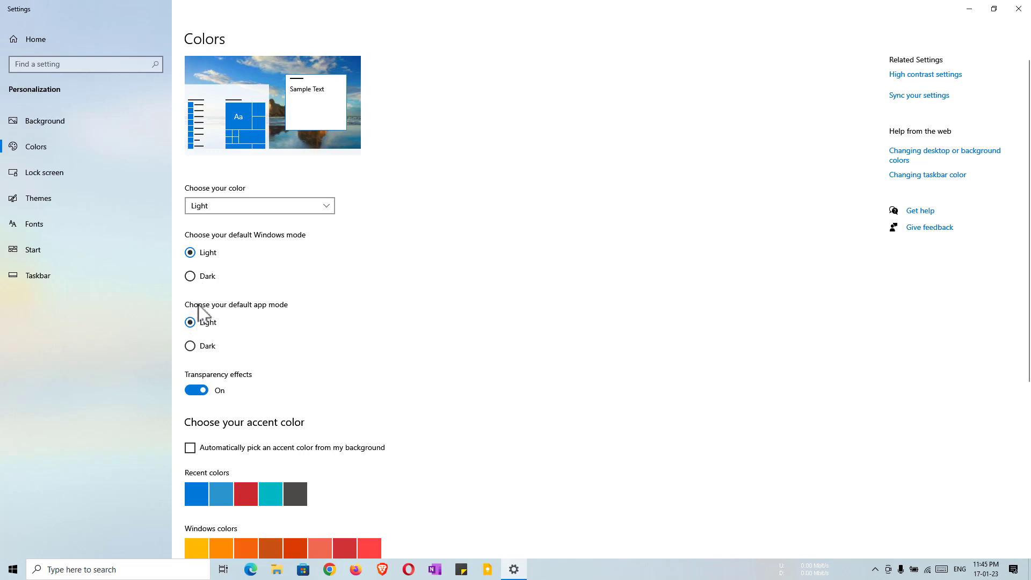
{"action": "left_click", "coordinate": [228, 207]}
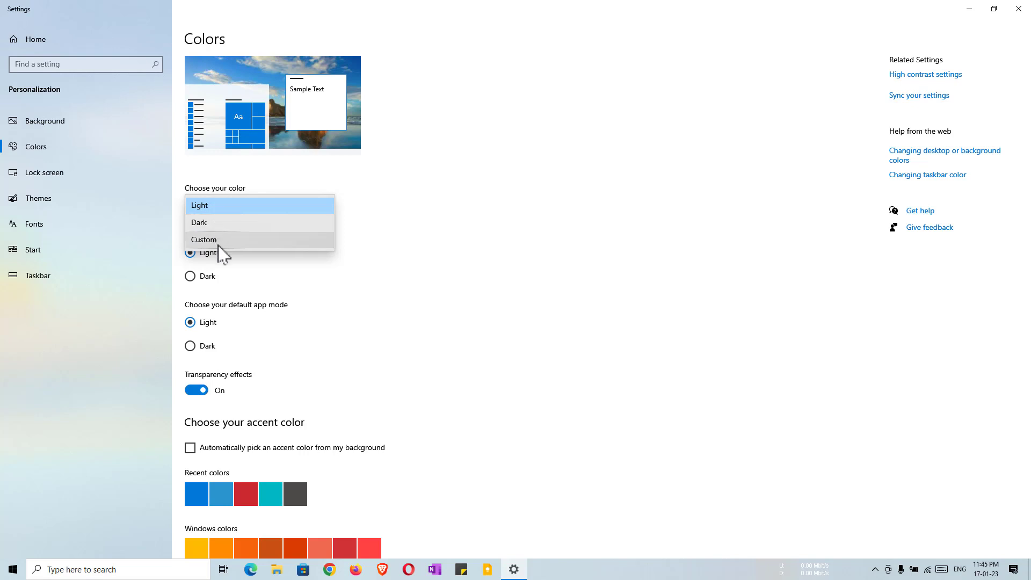
{"action": "left_click", "coordinate": [349, 329]}
- Outline the transparency switch, the Light and Dark mode options and the related settings links with rectangles, then clear the markings
{"action": "scroll", "coordinate": [336, 346], "scroll_direction": "down", "scroll_amount": 3}
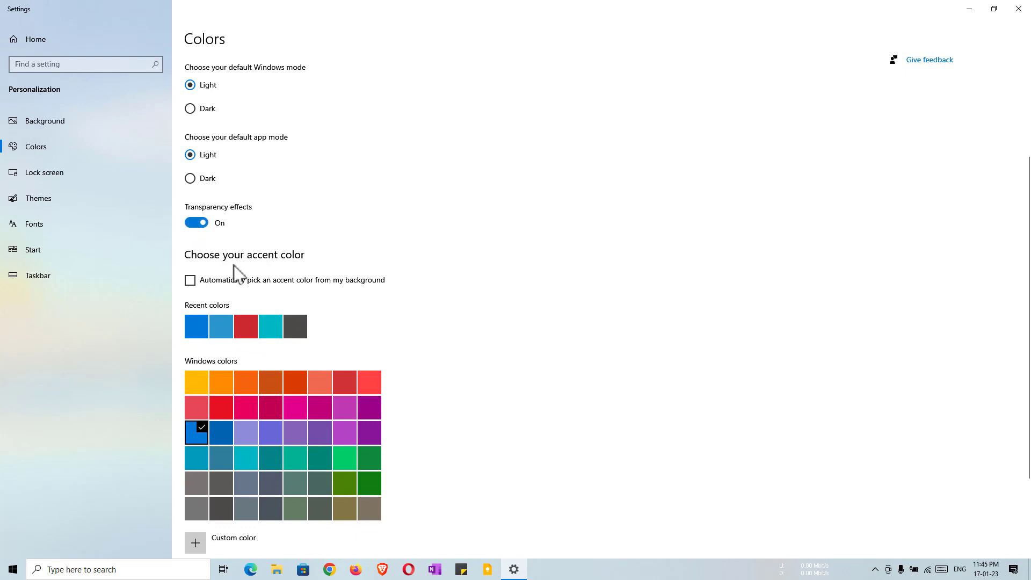
{"action": "scroll", "coordinate": [239, 277], "scroll_direction": "up", "scroll_amount": 3}
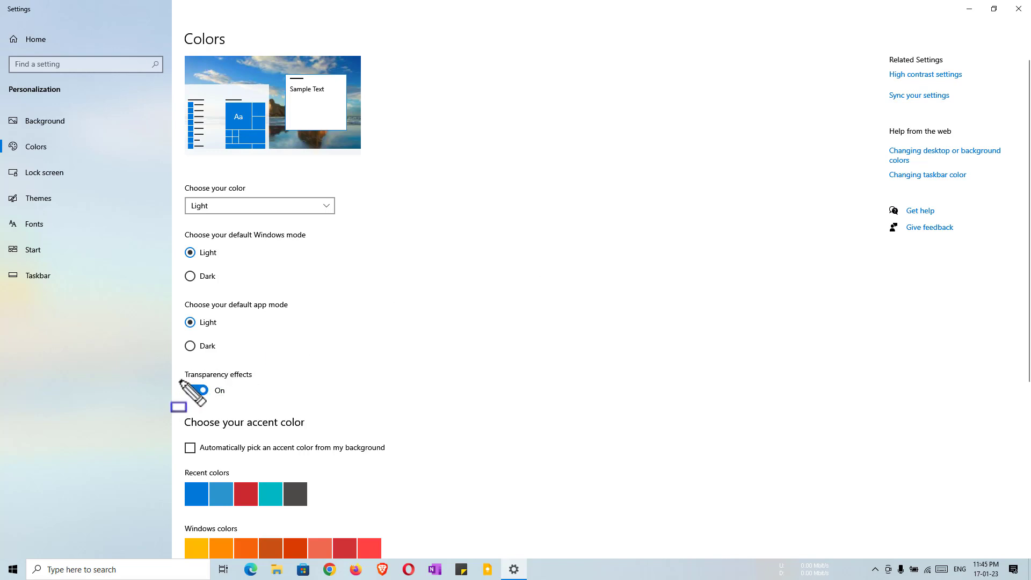
{"action": "left_click_drag", "start_coordinate": [179, 379], "coordinate": [239, 412]}
{"action": "left_click_drag", "start_coordinate": [178, 239], "coordinate": [206, 355]}
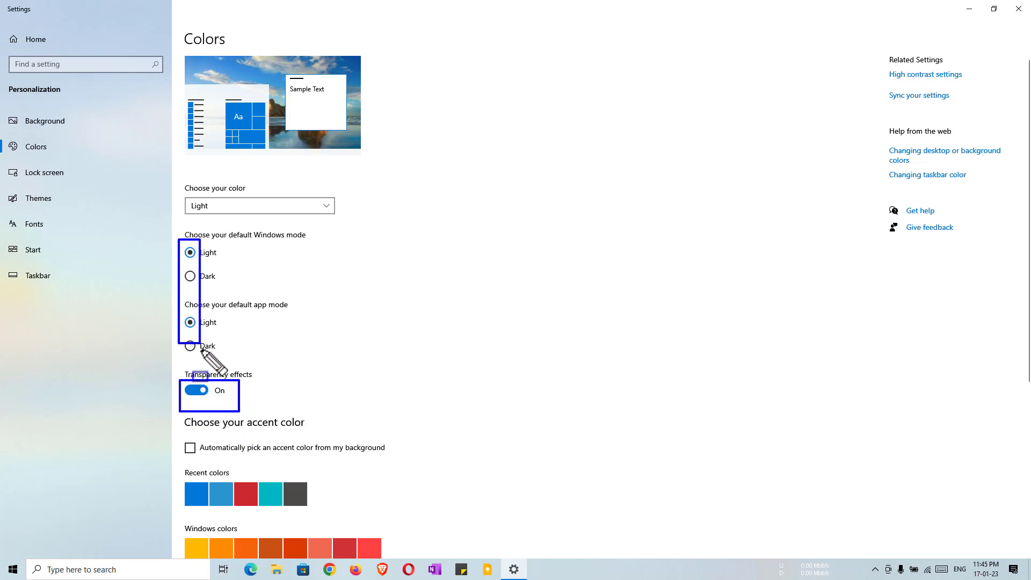
{"action": "mouse_move", "coordinate": [871, 43]}
{"action": "left_mouse_down"}
{"action": "mouse_move", "coordinate": [949, 218]}
{"action": "mouse_move", "coordinate": [1008, 255]}
{"action": "left_mouse_up"}
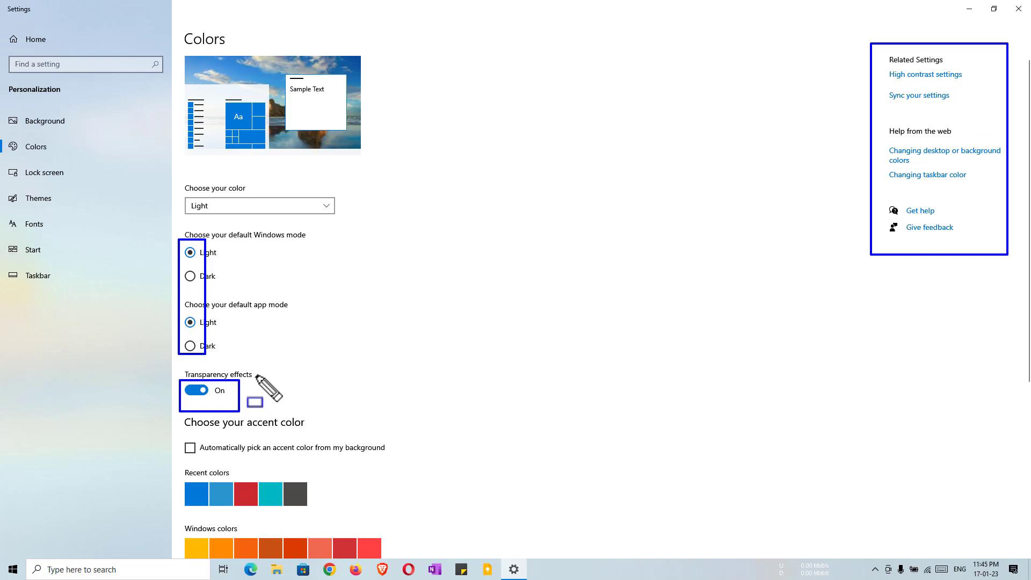
{"action": "key", "text": "Escape"}
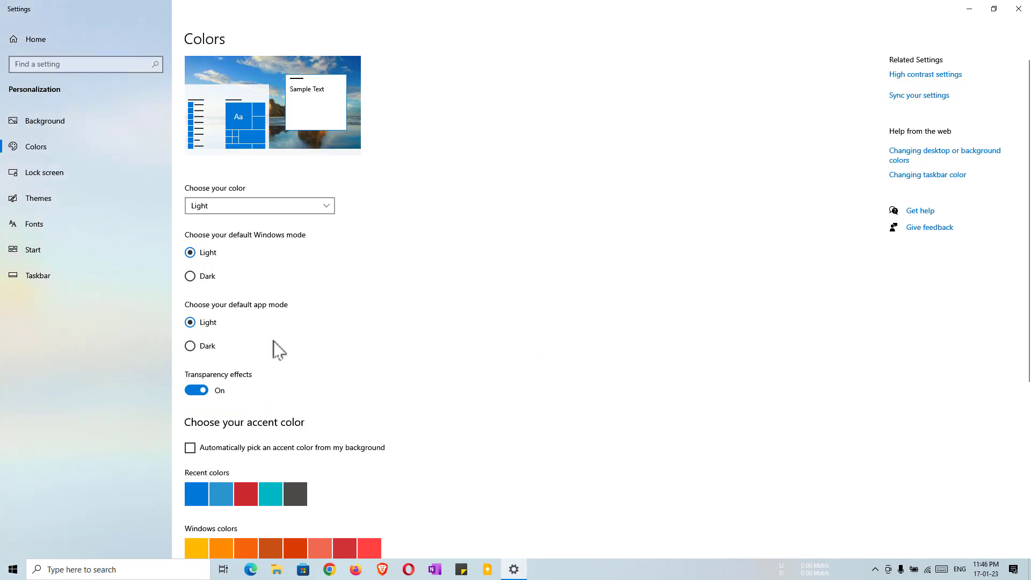
- Set the accent color to Yellow gold and outline the mode and transparency controls and the related settings links
{"action": "scroll", "coordinate": [273, 340], "scroll_direction": "down", "scroll_amount": 3}
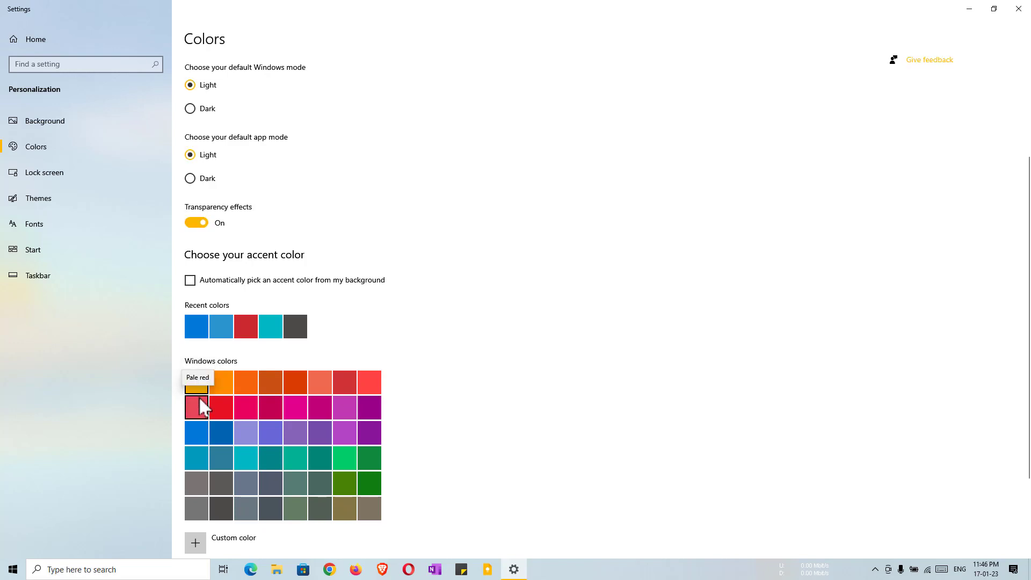
{"action": "scroll", "coordinate": [273, 266], "scroll_direction": "up", "scroll_amount": 3}
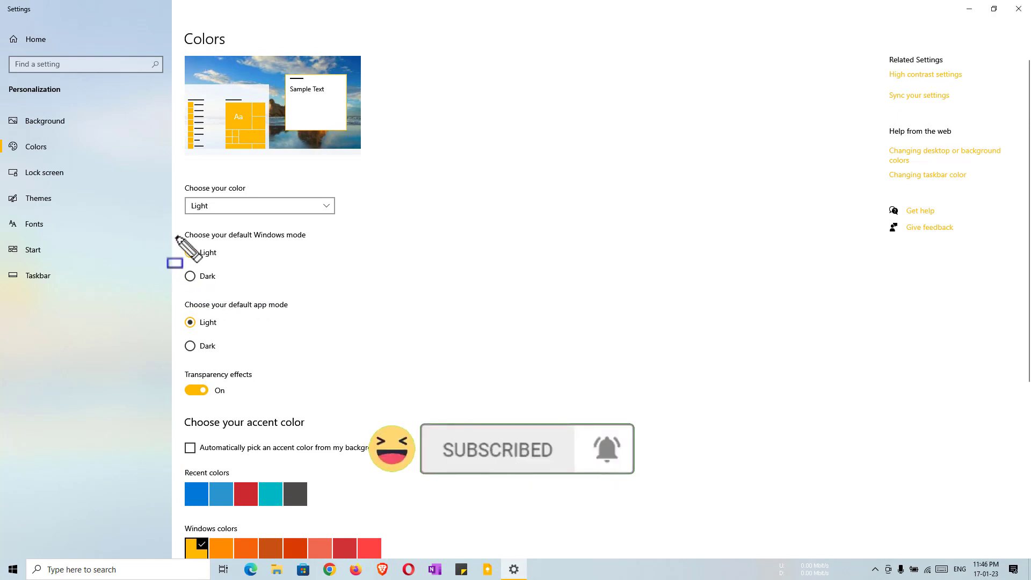
{"action": "mouse_move", "coordinate": [177, 235]}
{"action": "left_mouse_down"}
{"action": "mouse_move", "coordinate": [203, 357]}
{"action": "mouse_move", "coordinate": [226, 405]}
{"action": "left_mouse_up"}
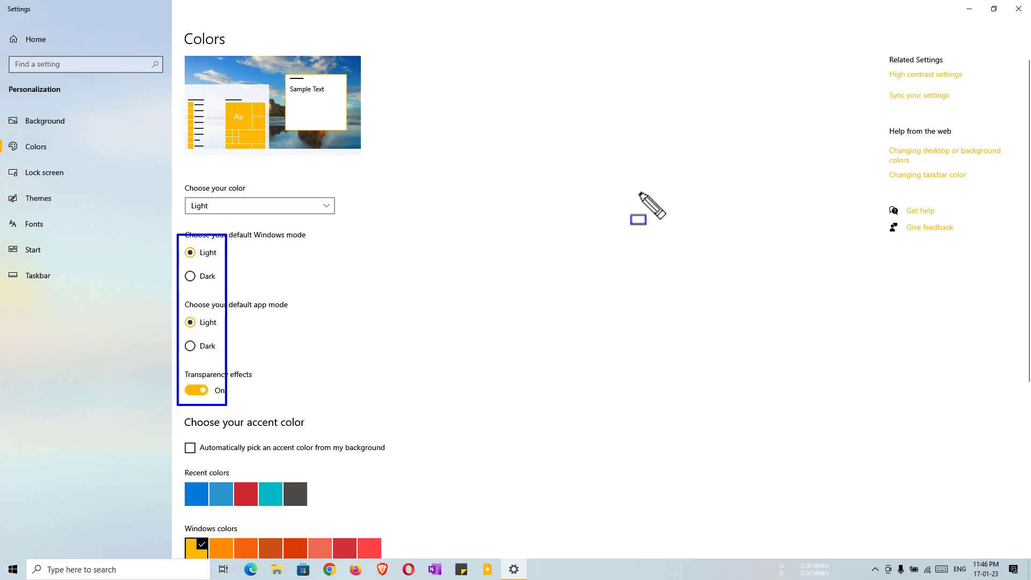
{"action": "mouse_move", "coordinate": [879, 48]}
{"action": "left_mouse_down"}
{"action": "mouse_move", "coordinate": [890, 186]}
{"action": "mouse_move", "coordinate": [1010, 261]}
{"action": "left_mouse_up"}
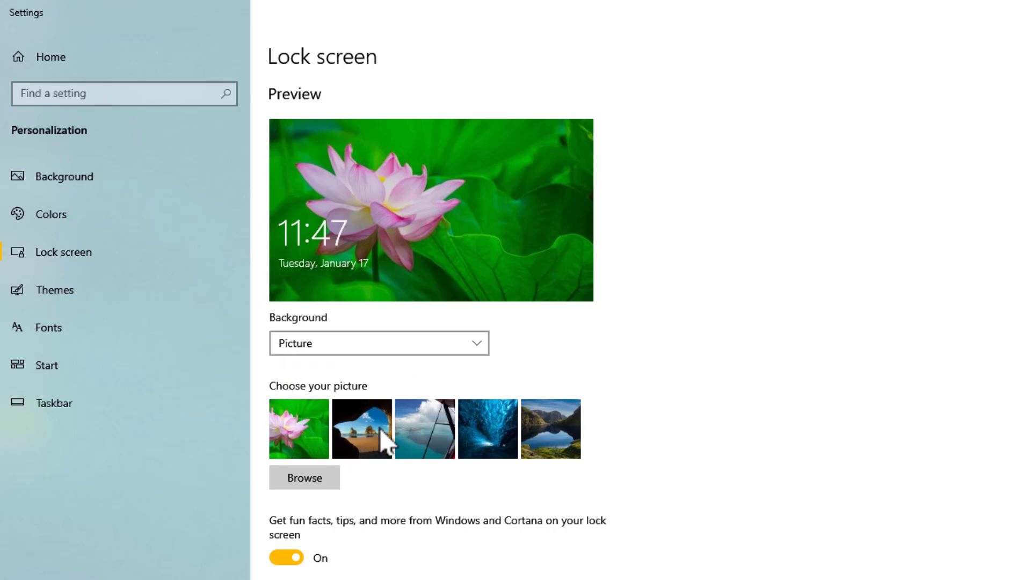
- On the Lock screen page, choose the aerial sea picture with the airplane wing, then set the background type to Slideshow
{"action": "left_click", "coordinate": [423, 435]}
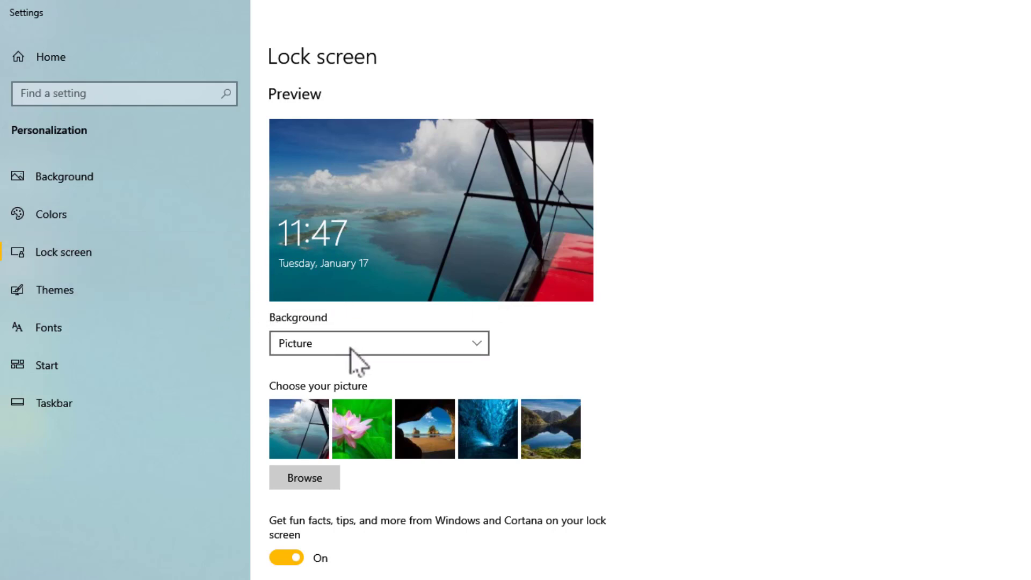
{"action": "left_click", "coordinate": [438, 347]}
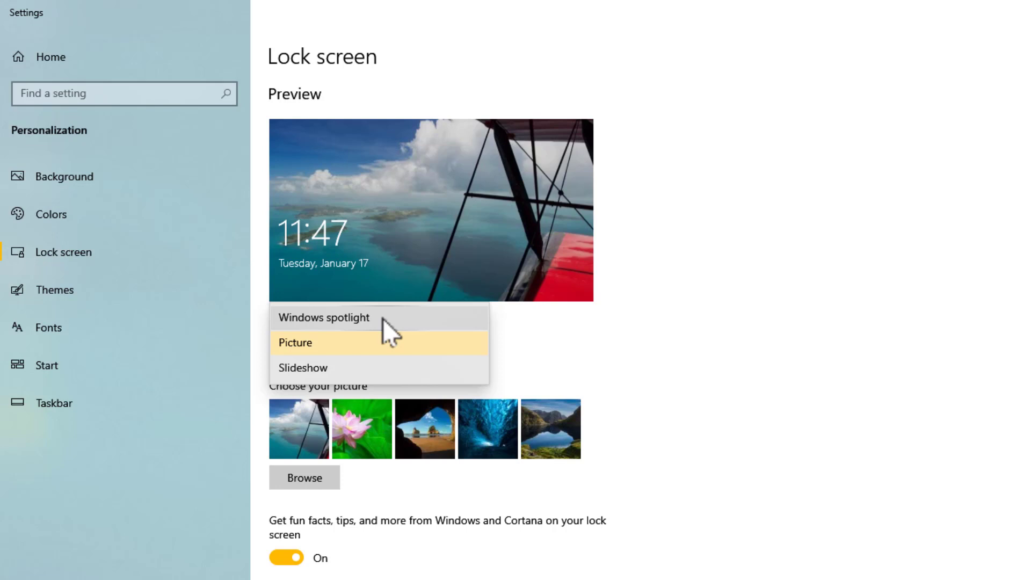
{"action": "left_click", "coordinate": [296, 368]}
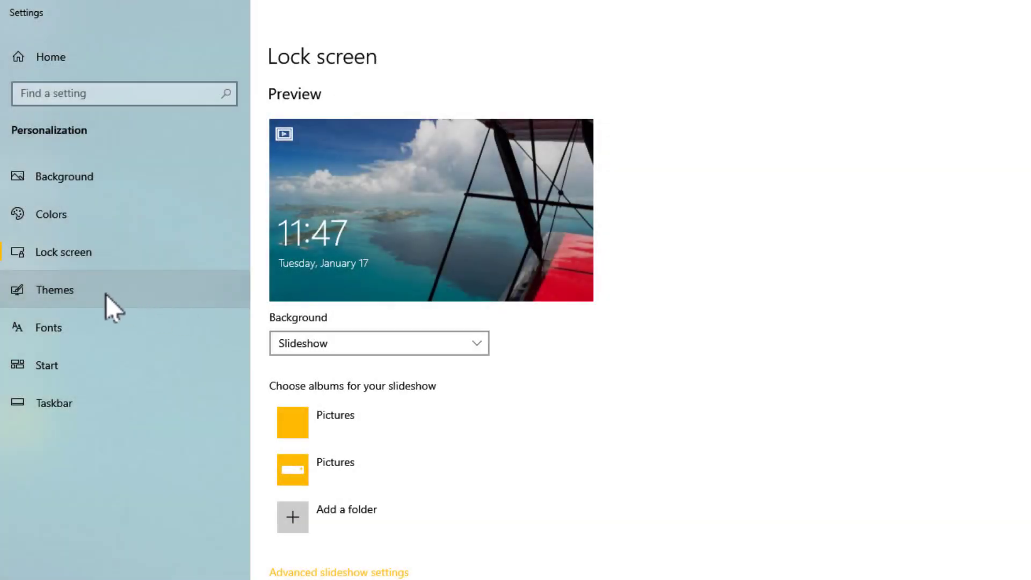
- Open the Themes page and outline the whole theme area and the row of available themes with rectangles
{"action": "left_click", "coordinate": [79, 292]}
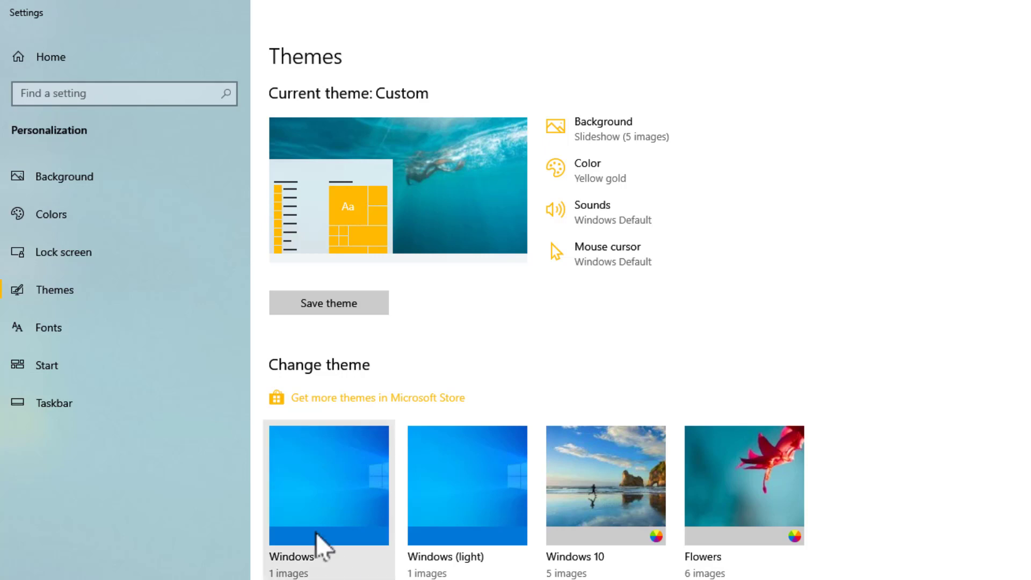
{"action": "left_click", "coordinate": [75, 292]}
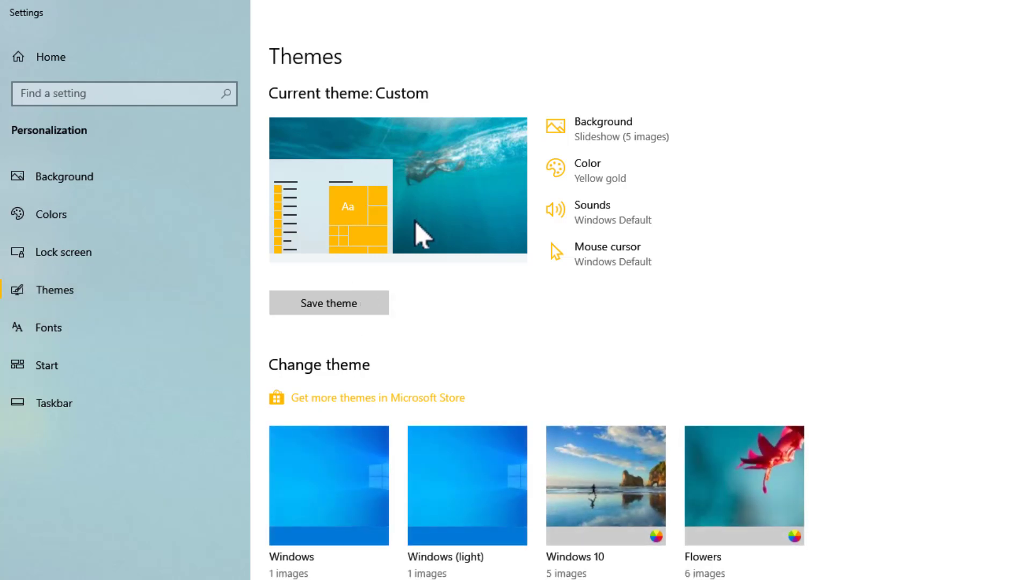
{"action": "key", "text": "ctrl+alt+d"}
{"action": "mouse_move", "coordinate": [259, 46]}
{"action": "left_mouse_down"}
{"action": "mouse_move", "coordinate": [405, 479]}
{"action": "mouse_move", "coordinate": [672, 492]}
{"action": "left_mouse_up"}
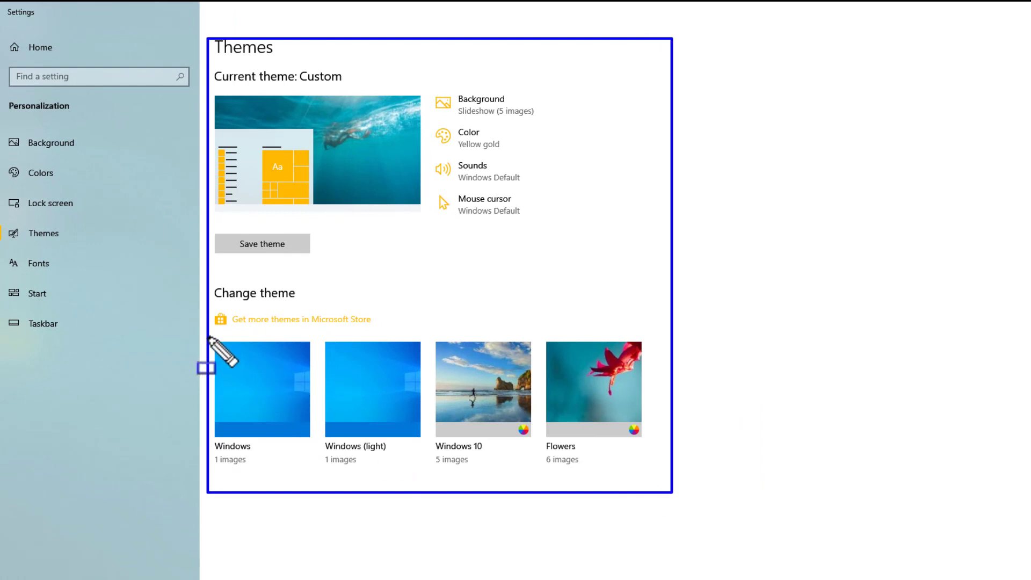
{"action": "mouse_move", "coordinate": [209, 333]}
{"action": "left_mouse_down"}
{"action": "mouse_move", "coordinate": [314, 474]}
{"action": "mouse_move", "coordinate": [657, 472]}
{"action": "left_mouse_up"}
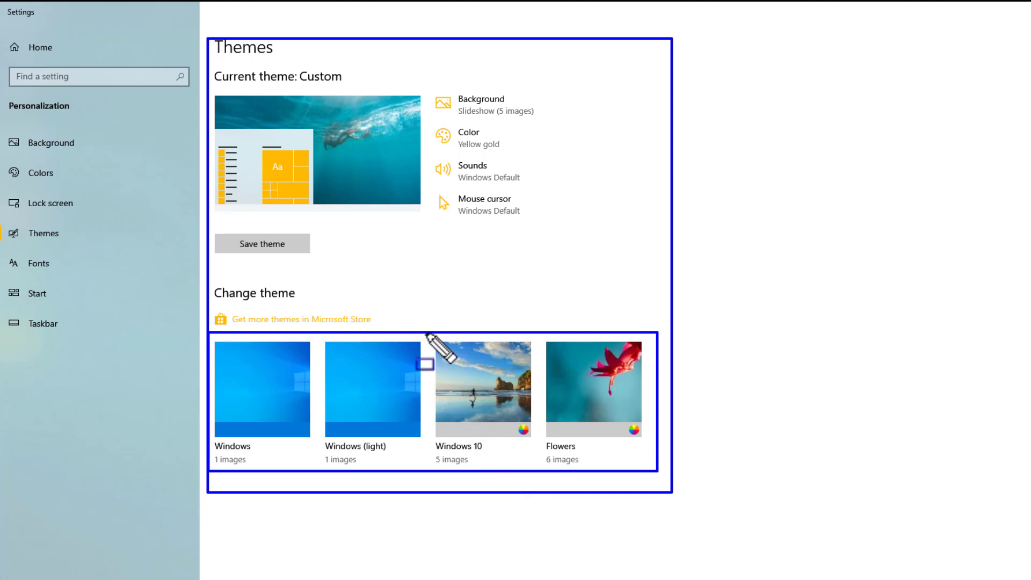
- Outline the Windows 10 theme and the image counts under Windows 10 and Flowers, then clear all markings
{"action": "left_click_drag", "start_coordinate": [424, 325], "coordinate": [434, 391]}
{"action": "mouse_move", "coordinate": [448, 447]}
{"action": "left_mouse_down"}
{"action": "mouse_move", "coordinate": [511, 515]}
{"action": "mouse_move", "coordinate": [543, 501]}
{"action": "left_mouse_up"}
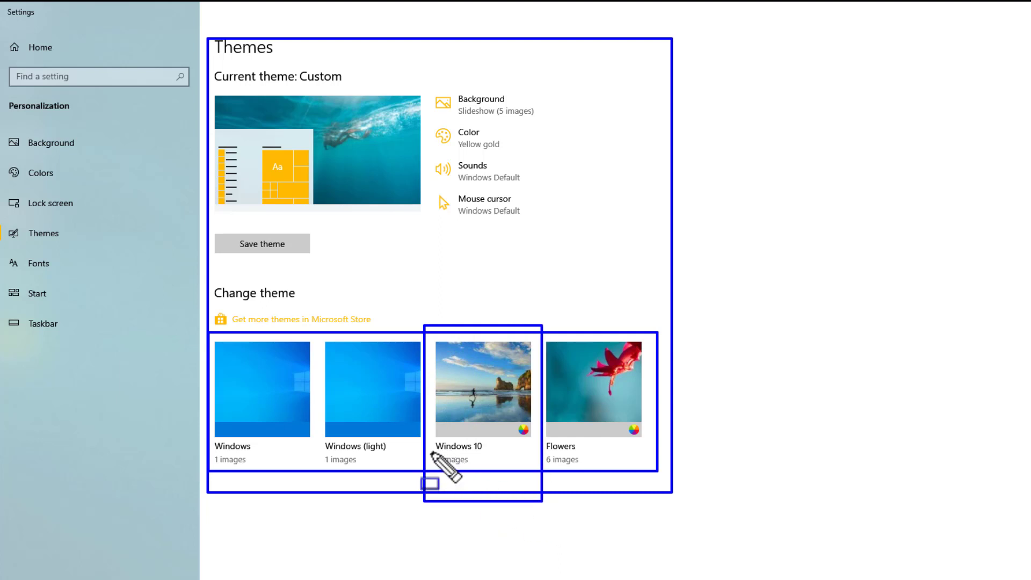
{"action": "mouse_move", "coordinate": [429, 451]}
{"action": "left_mouse_down"}
{"action": "mouse_move", "coordinate": [443, 464]}
{"action": "mouse_move", "coordinate": [490, 467]}
{"action": "left_mouse_up"}
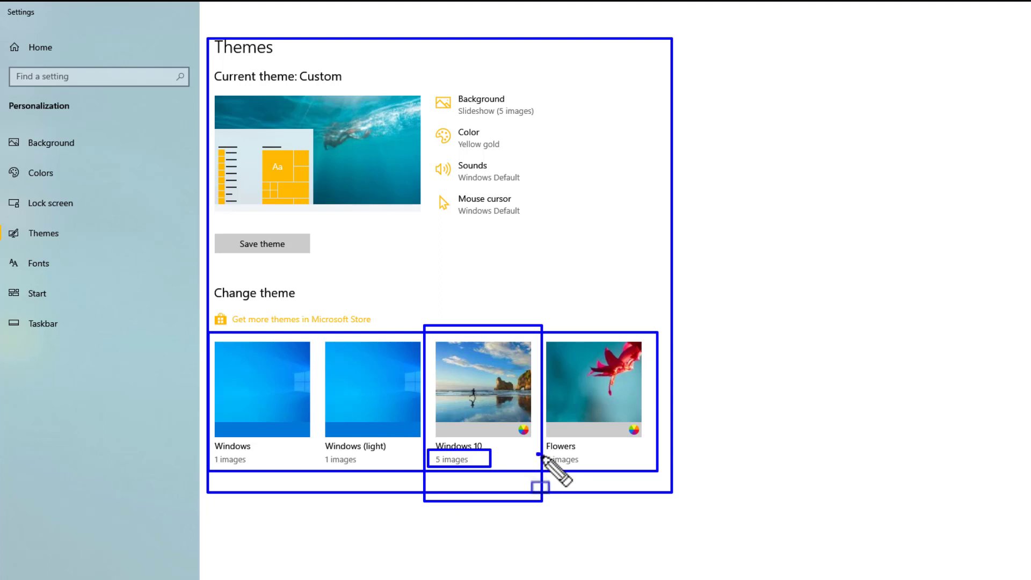
{"action": "left_click_drag", "start_coordinate": [537, 453], "coordinate": [590, 468]}
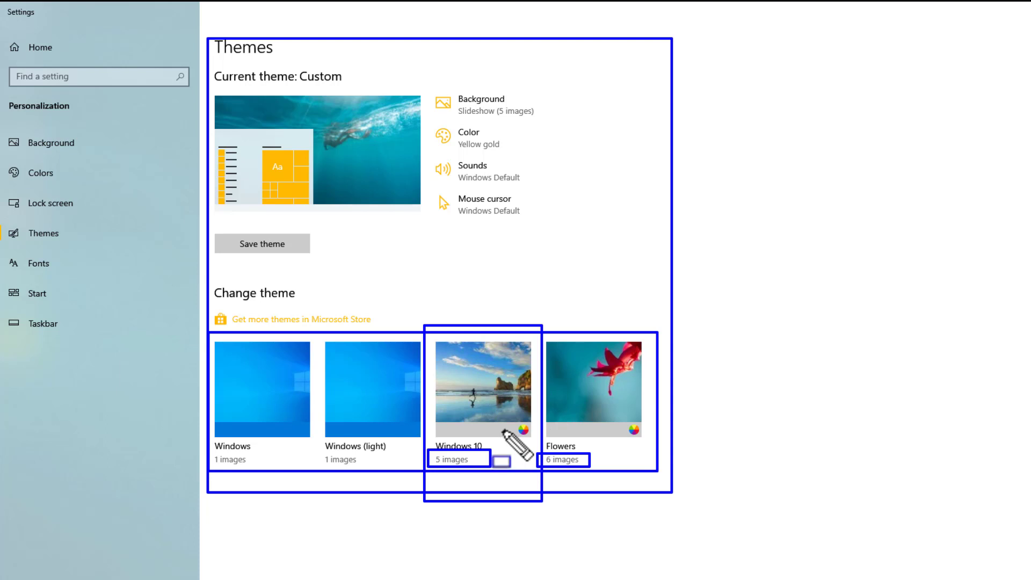
{"action": "key", "text": "Escape"}
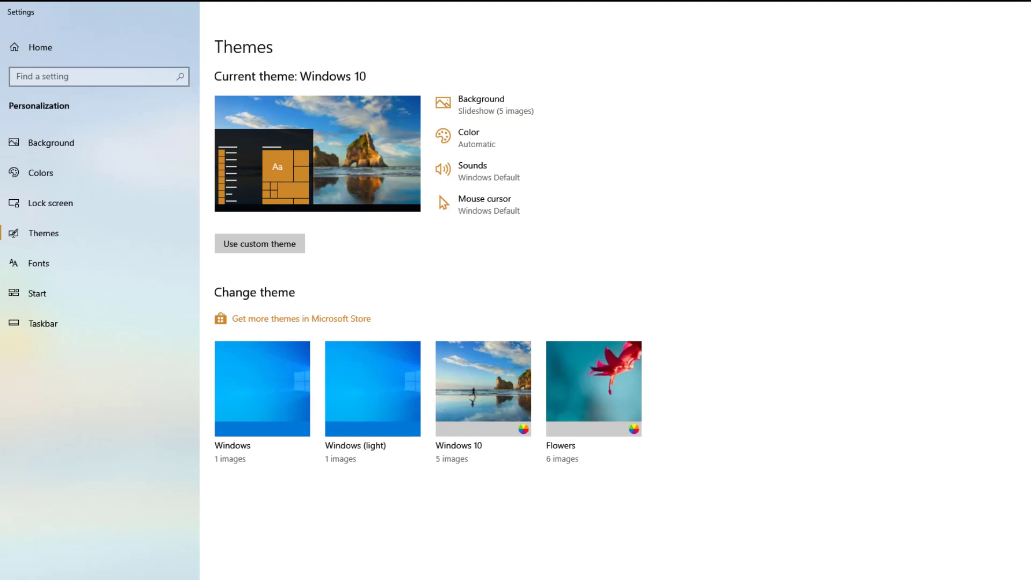
- Apply the Windows 10 theme and, on the desktop, advance to the next desktop background twice
{"action": "key", "text": "super+d"}
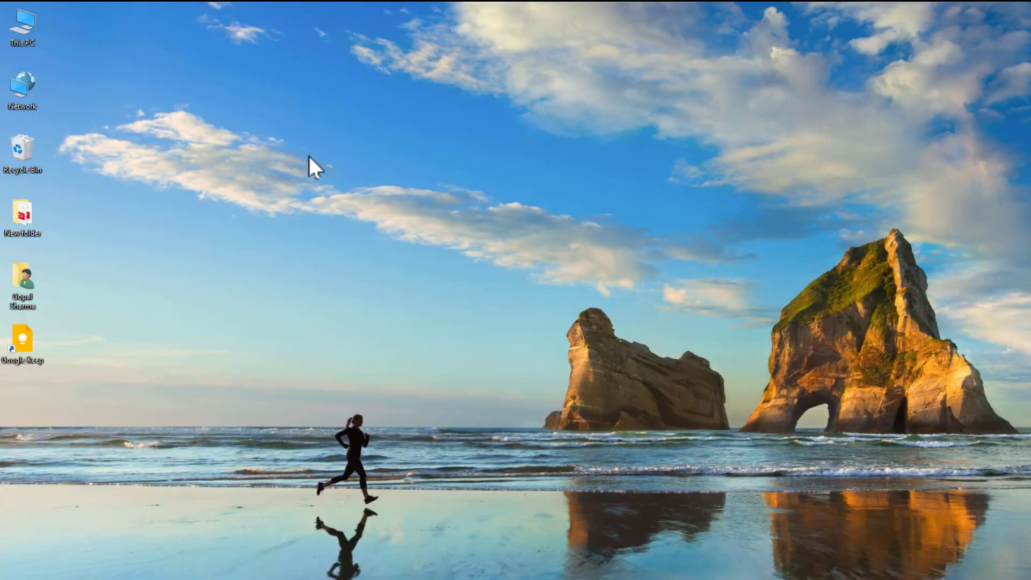
{"action": "right_click", "coordinate": [308, 156]}
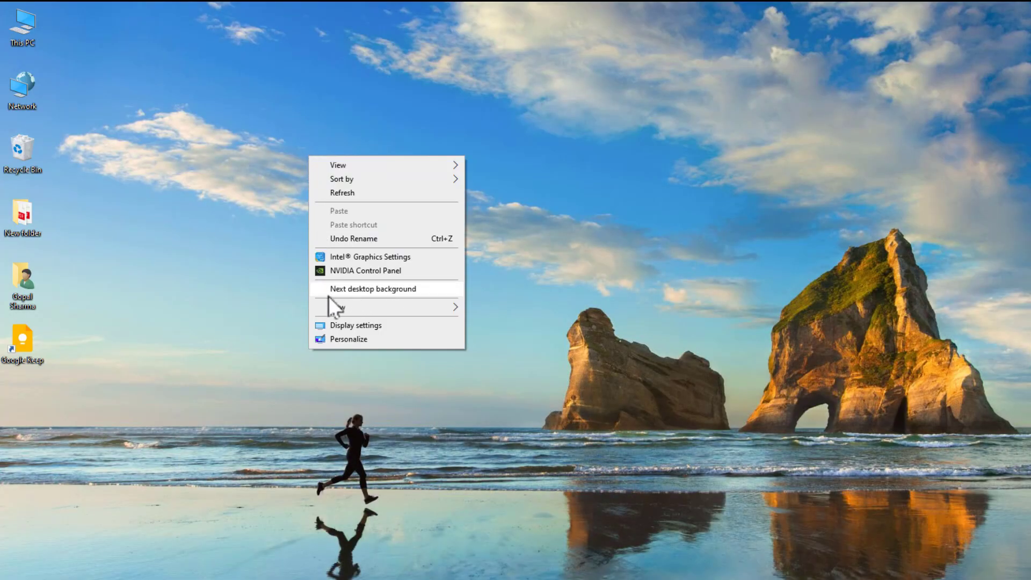
{"action": "left_click", "coordinate": [394, 288]}
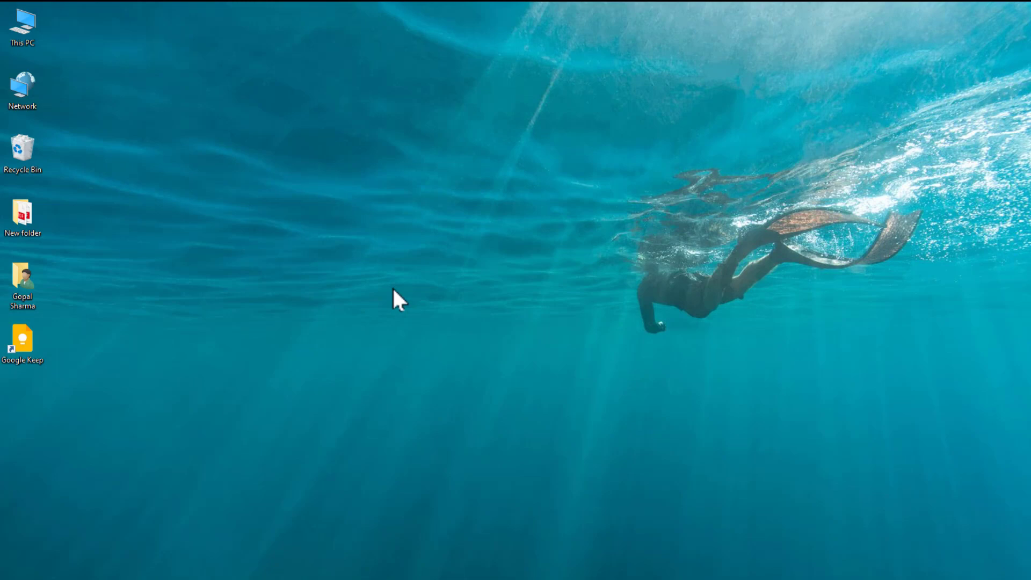
{"action": "right_click", "coordinate": [393, 289]}
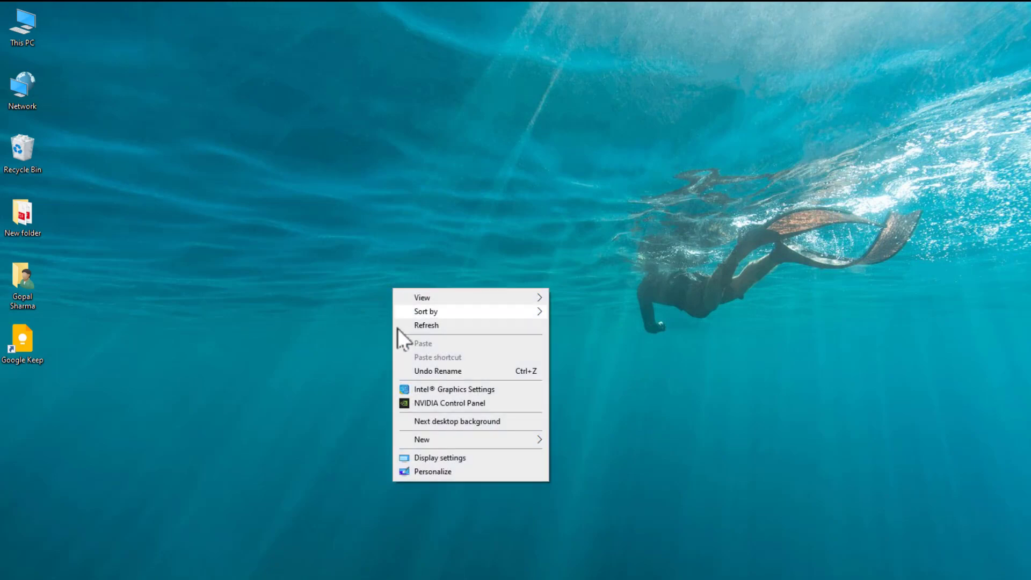
{"action": "left_click", "coordinate": [434, 421]}
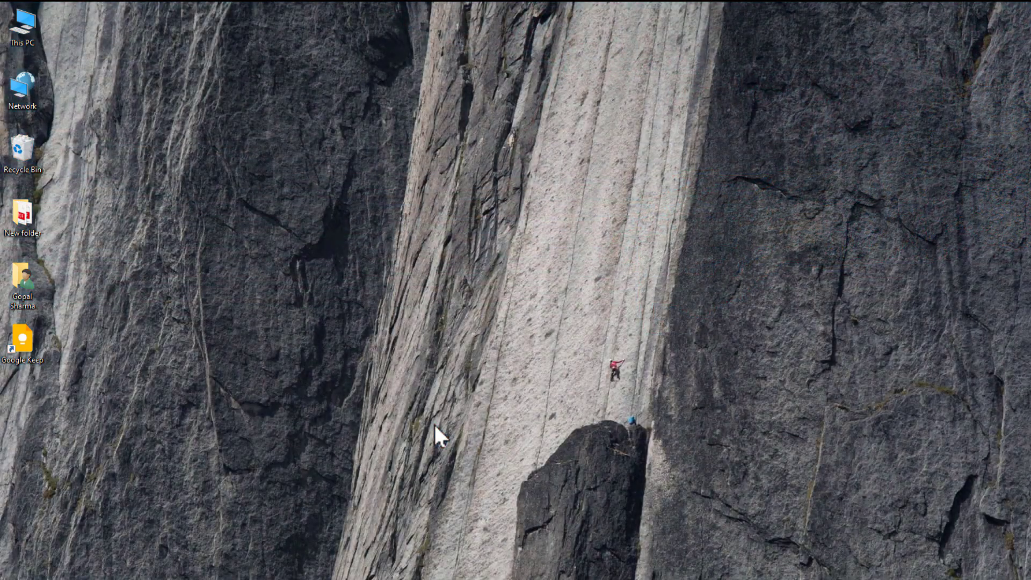
- Advance the desktop to the next background image of the Windows 10 theme
{"action": "right_click", "coordinate": [418, 318]}
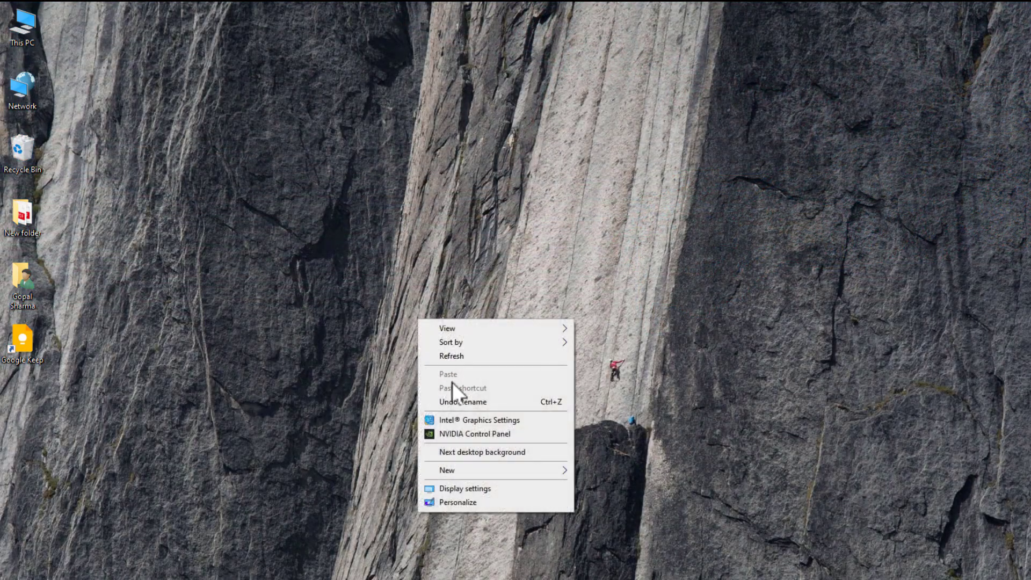
{"action": "left_click", "coordinate": [475, 449]}
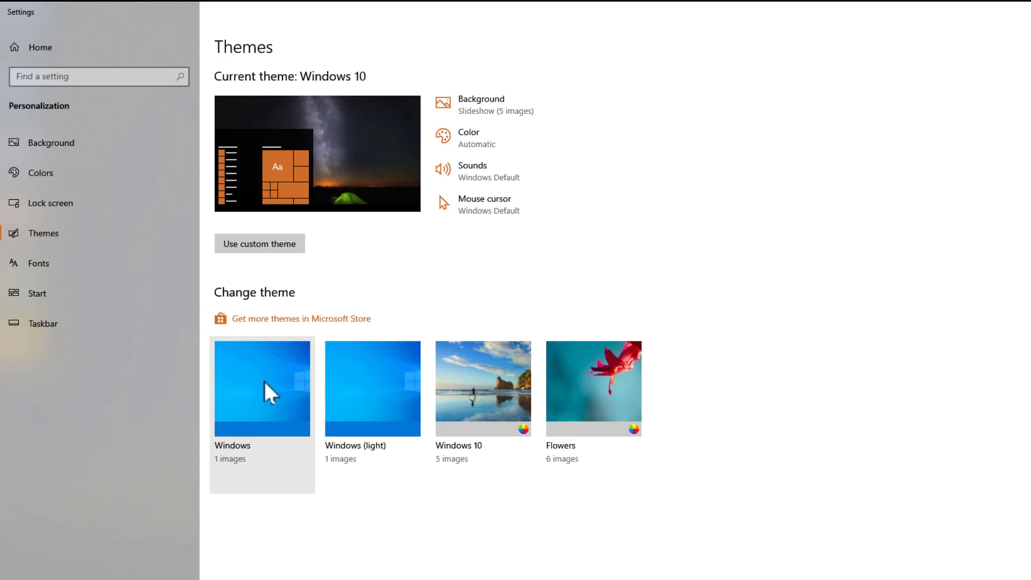
- Apply the single-image Windows theme and check which options the desktop's context menu offers
{"action": "left_click", "coordinate": [262, 376]}
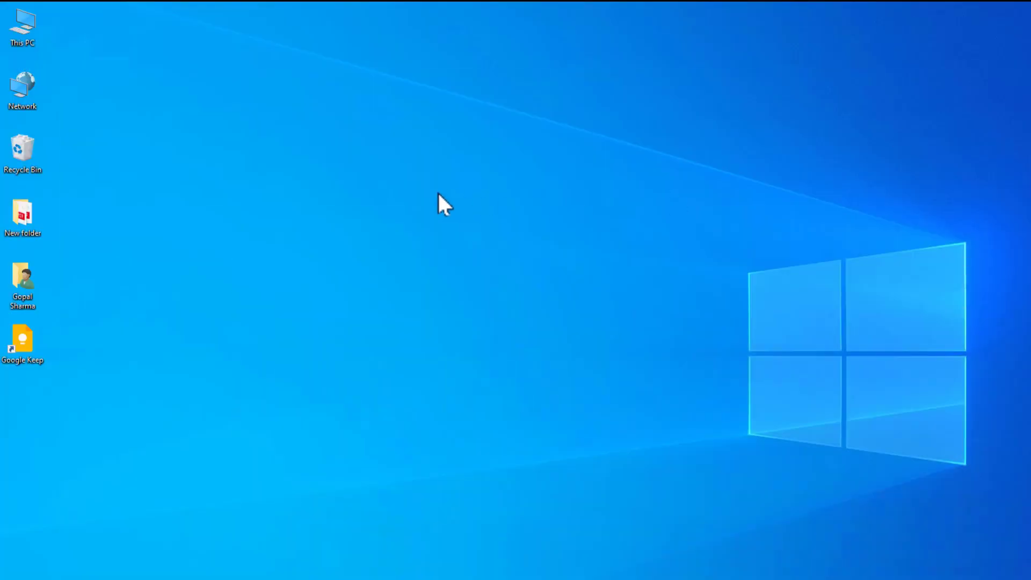
{"action": "right_click", "coordinate": [437, 191]}
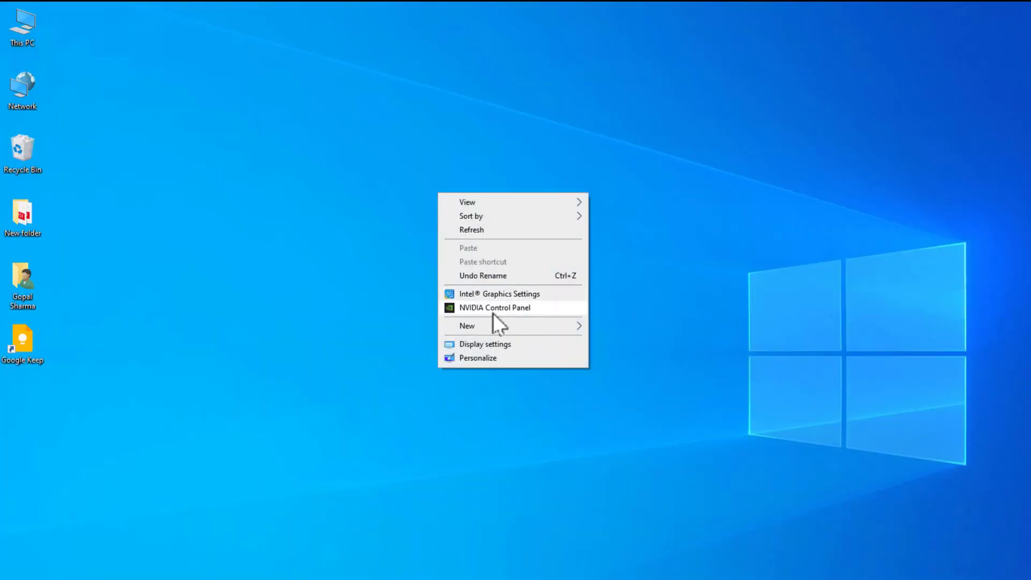
{"action": "key", "text": "Escape"}
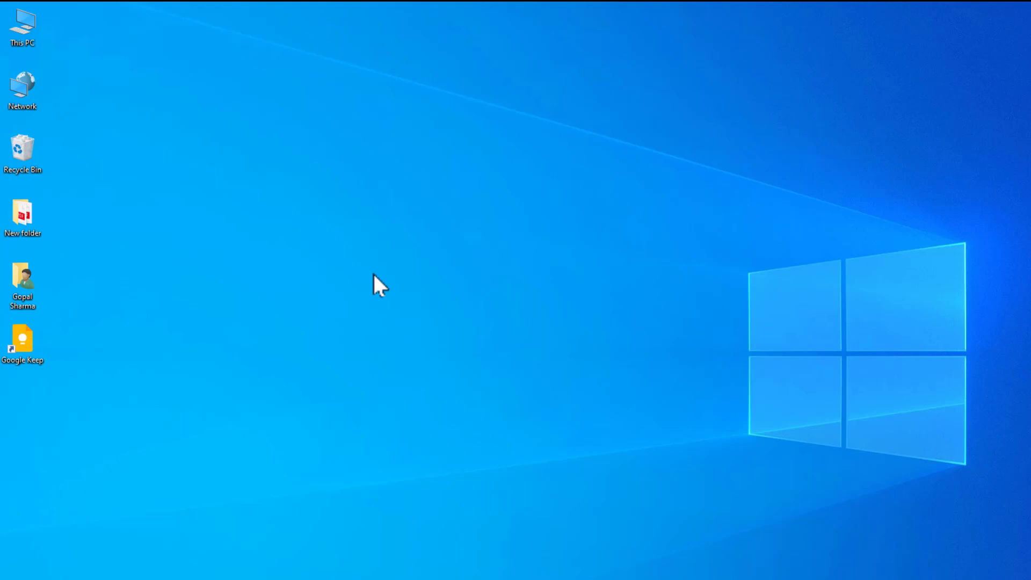
- Open the Fonts page of the personalization settings and browse through the available fonts
{"action": "right_click", "coordinate": [374, 214]}
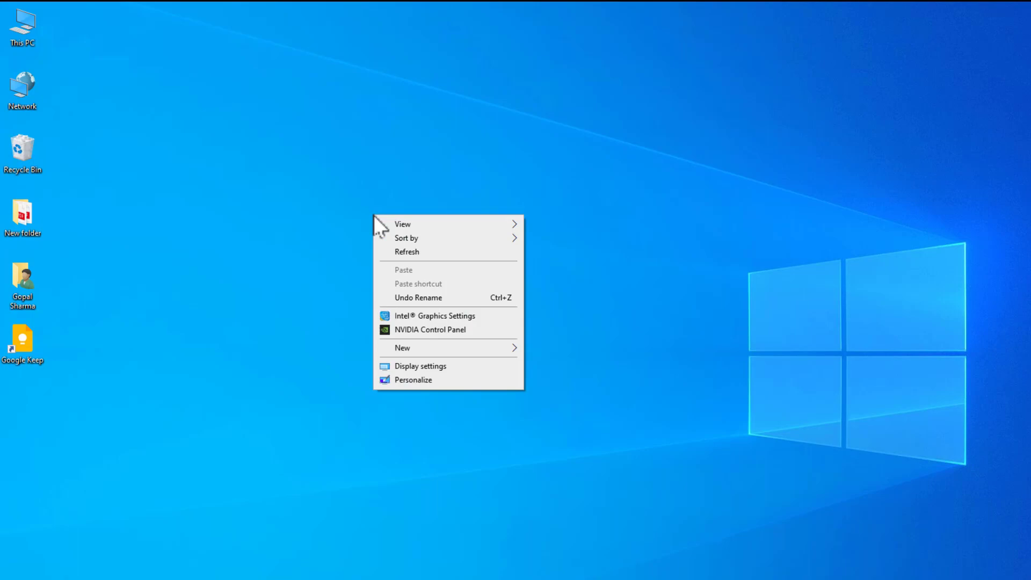
{"action": "left_click", "coordinate": [416, 379]}
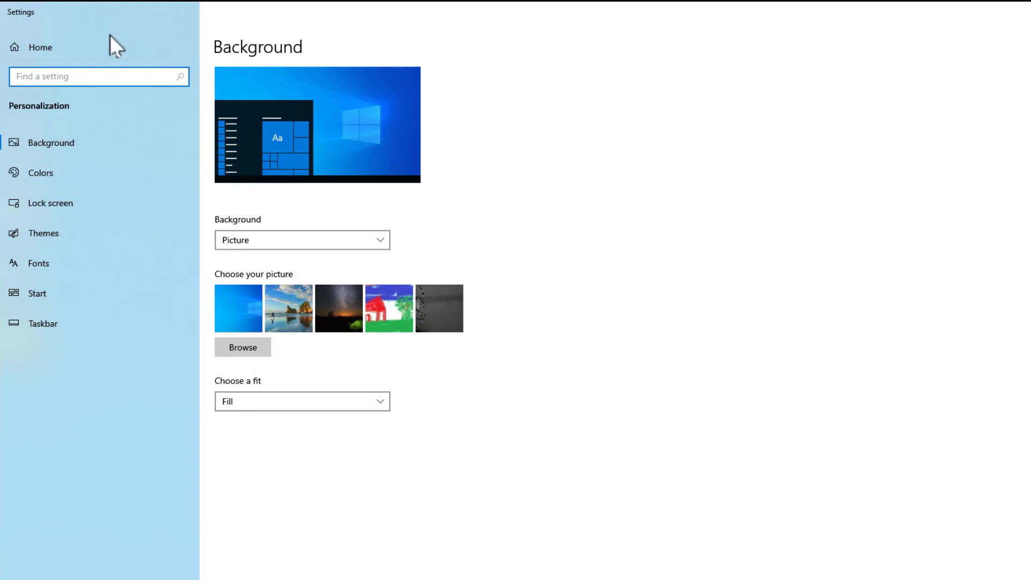
{"action": "left_click", "coordinate": [43, 269]}
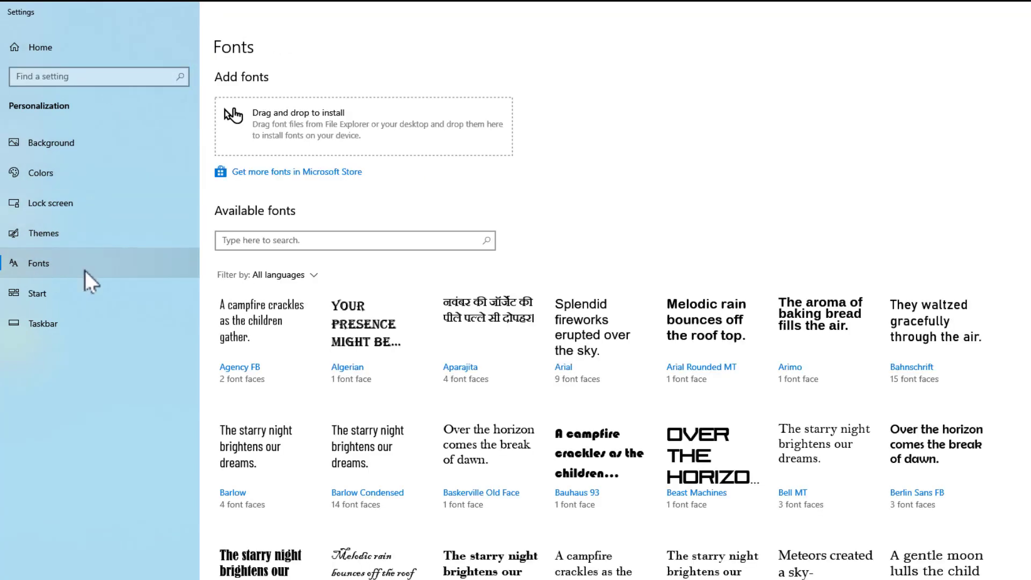
{"action": "scroll", "coordinate": [621, 256], "scroll_direction": "down", "scroll_amount": 10}
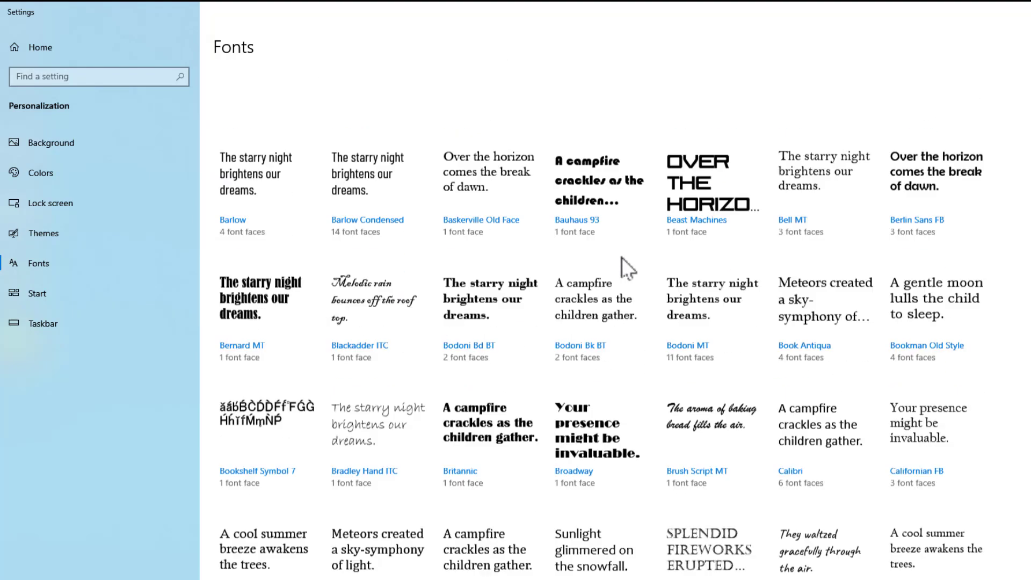
{"action": "scroll", "coordinate": [621, 256], "scroll_direction": "down", "scroll_amount": 5}
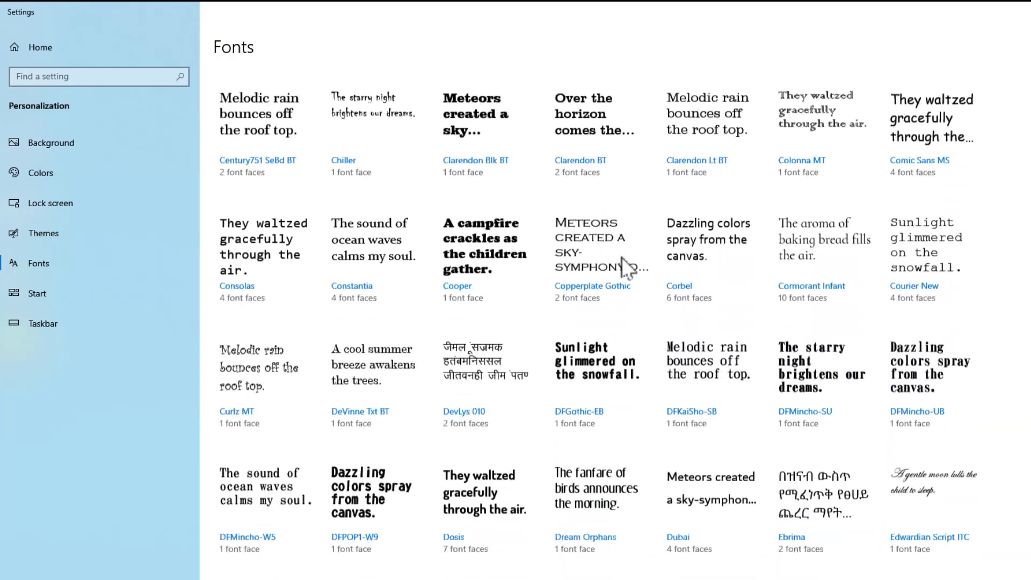
{"action": "scroll", "coordinate": [621, 257], "scroll_direction": "up", "scroll_amount": 20}
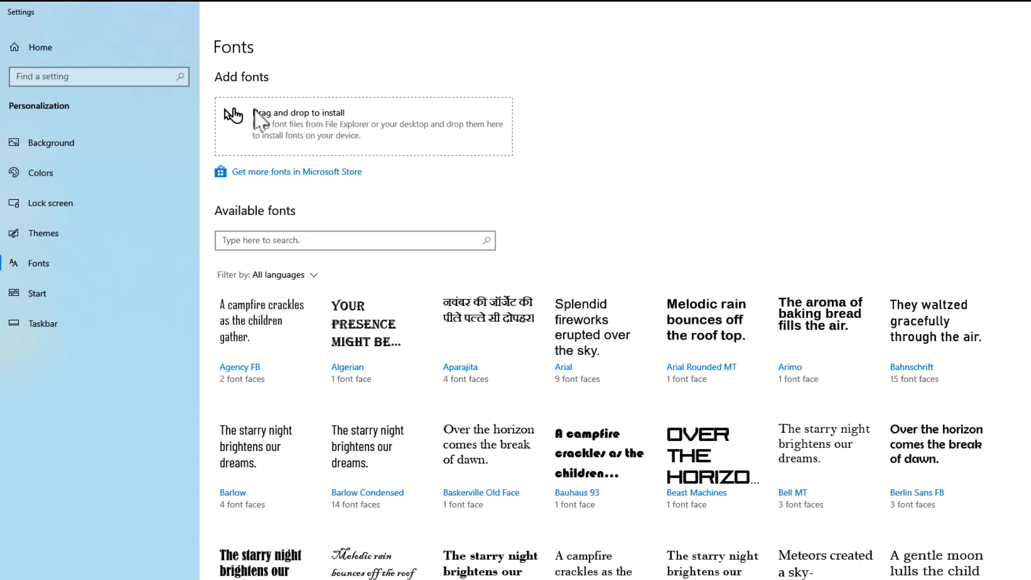
- Outline the font installation drop area with a rectangle, then clear the marking
{"action": "mouse_move", "coordinate": [357, 138]}
{"action": "left_mouse_down"}
{"action": "mouse_move", "coordinate": [473, 137]}
{"action": "mouse_move", "coordinate": [505, 150]}
{"action": "left_mouse_up"}
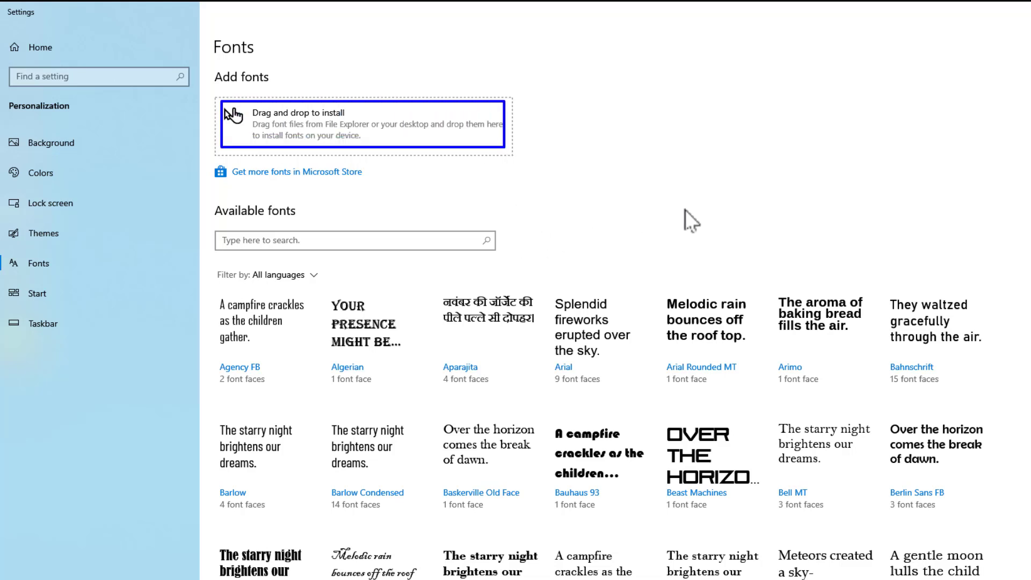
{"action": "key", "text": "Escape"}
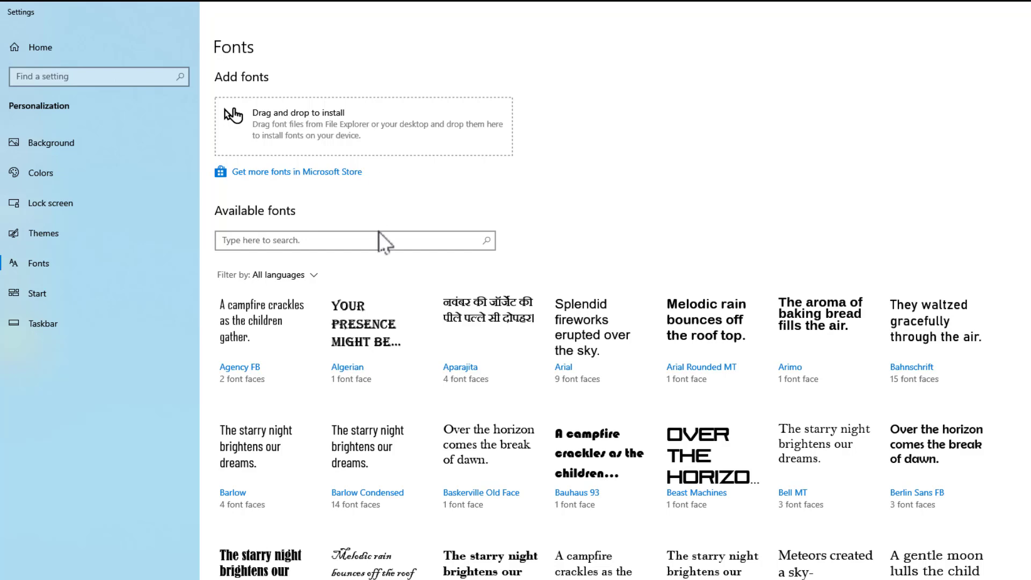
- Look over the available fonts and search them for "ari"
{"action": "scroll", "coordinate": [369, 321], "scroll_direction": "down", "scroll_amount": 6}
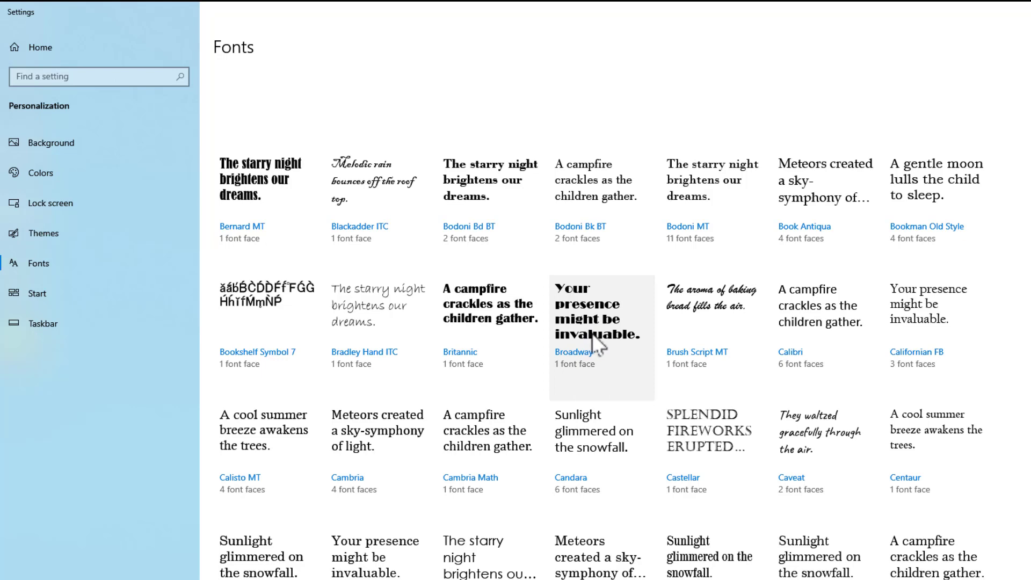
{"action": "scroll", "coordinate": [592, 333], "scroll_direction": "up", "scroll_amount": 6}
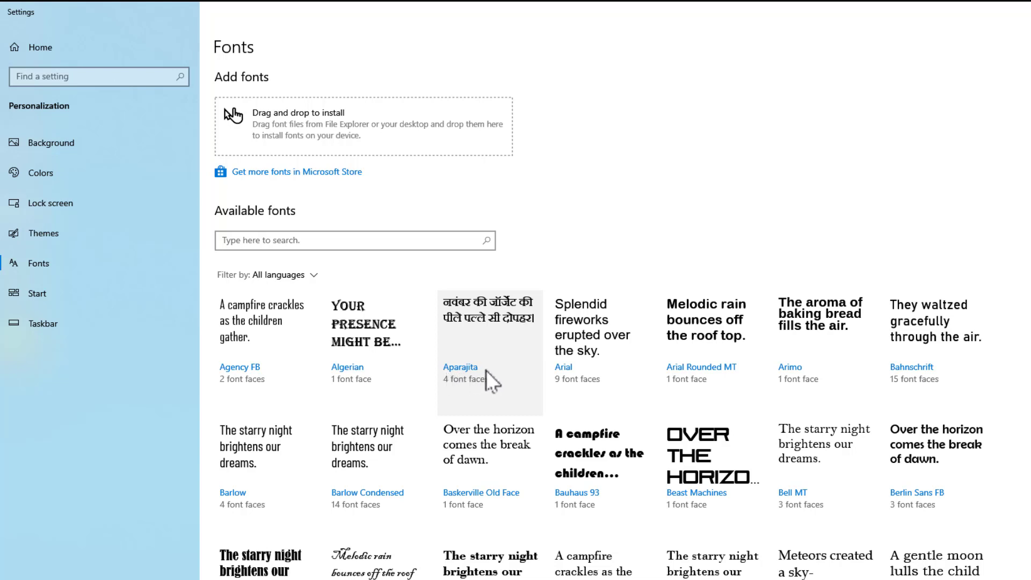
{"action": "left_click", "coordinate": [362, 239]}
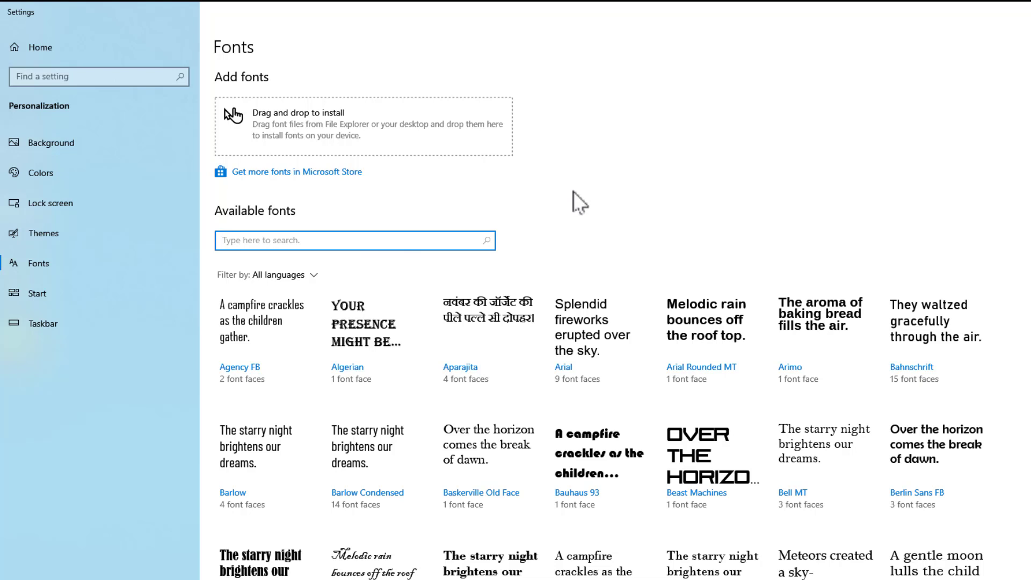
{"action": "type", "text": "ari"}
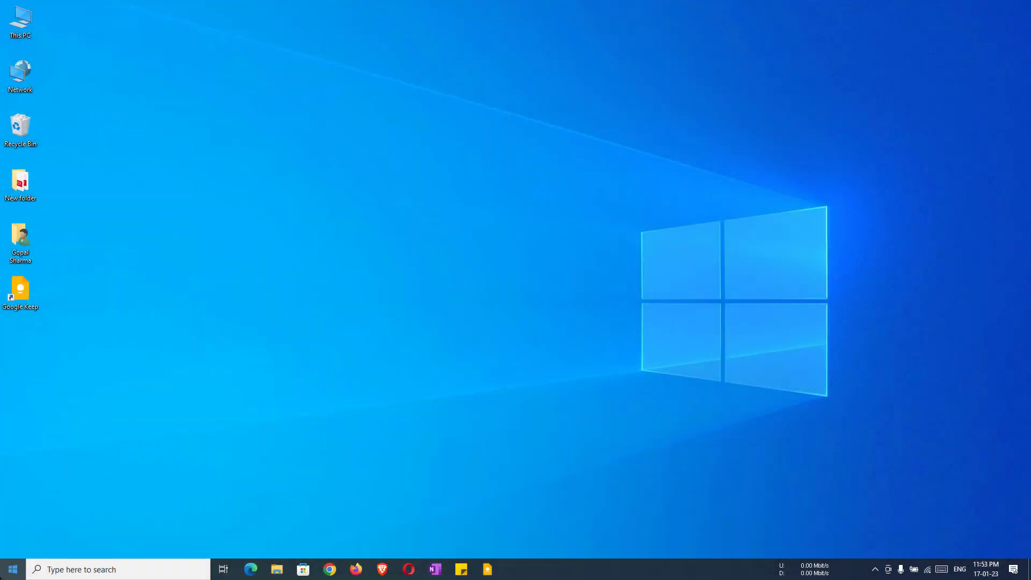
- View the Start menu and close it, then open the Start page of the personalization settings
{"action": "left_click", "coordinate": [13, 568]}
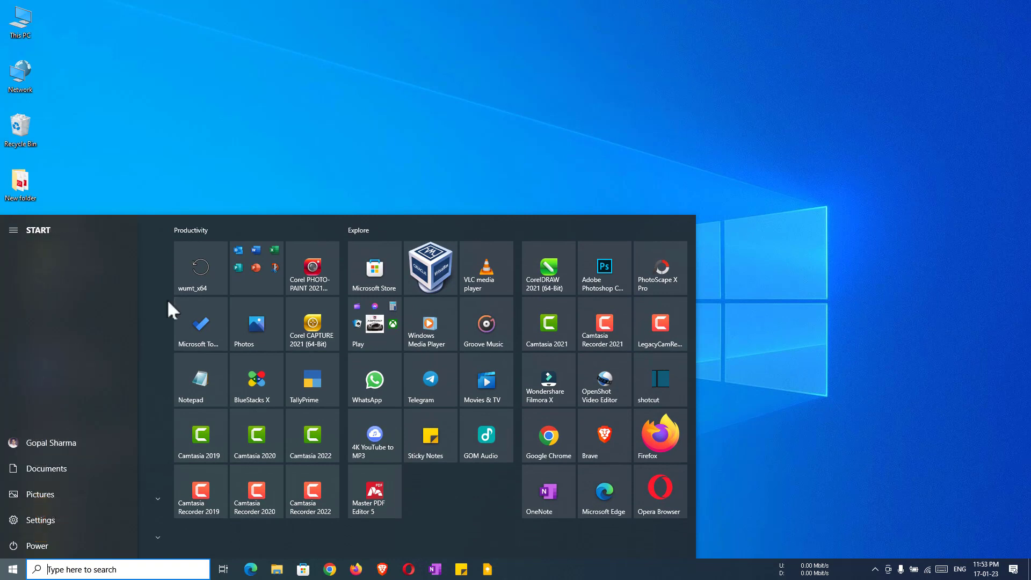
{"action": "left_click", "coordinate": [705, 156]}
{"action": "right_click", "coordinate": [478, 116]}
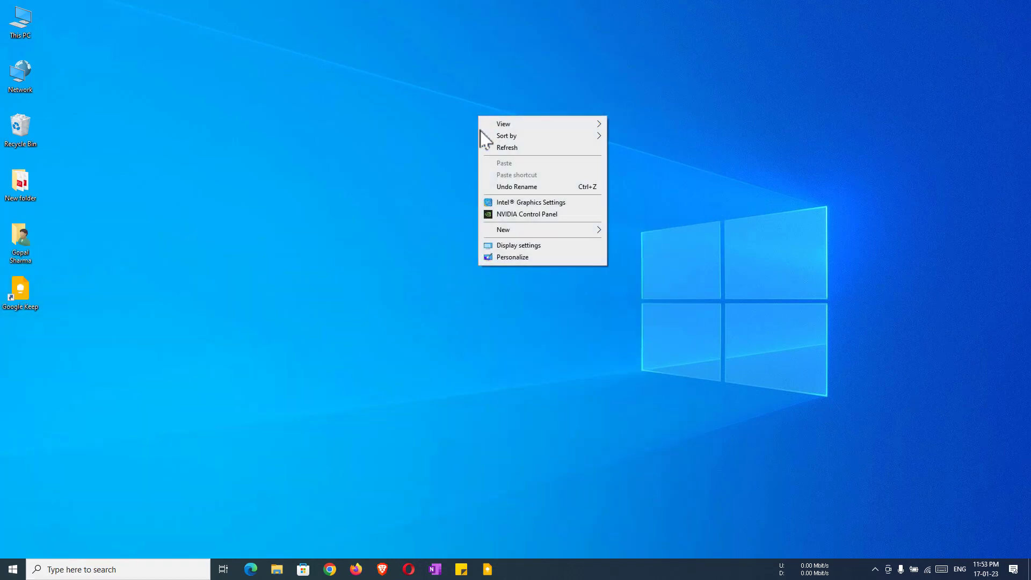
{"action": "left_click", "coordinate": [507, 257]}
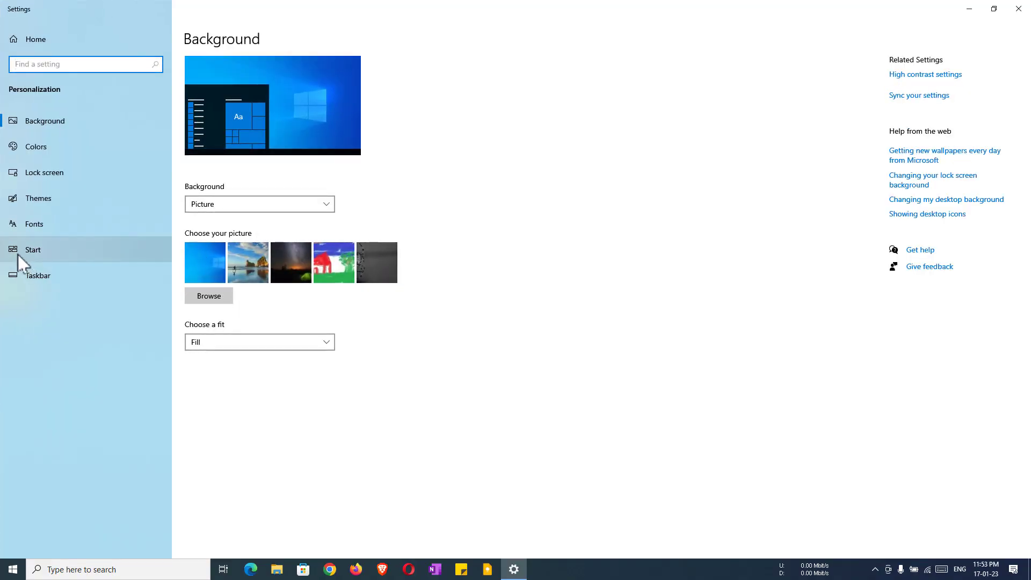
{"action": "left_click", "coordinate": [39, 252]}
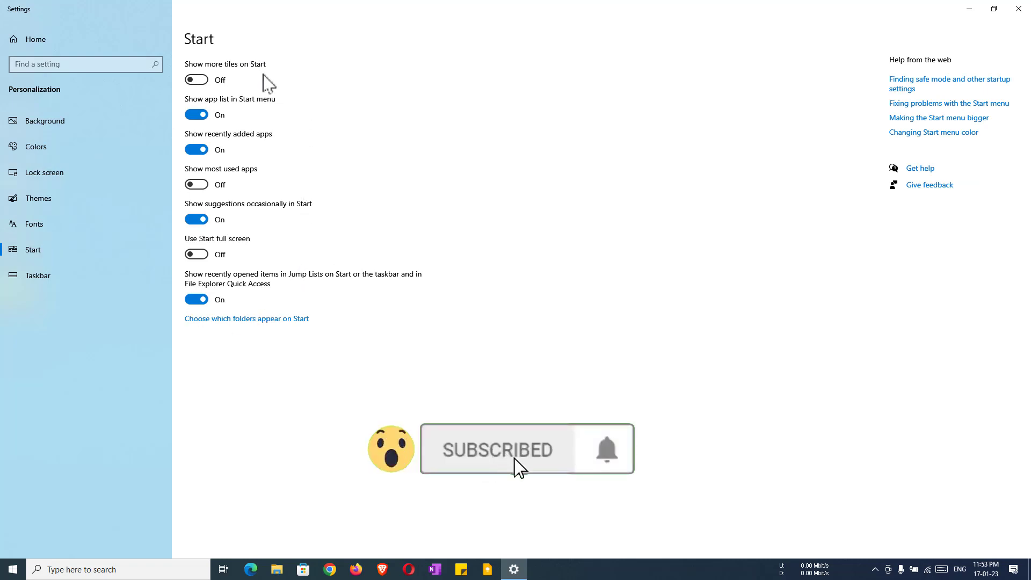
- Turn on Show more tiles on Start and check the tile layout in the Start menu
{"action": "left_click", "coordinate": [199, 81]}
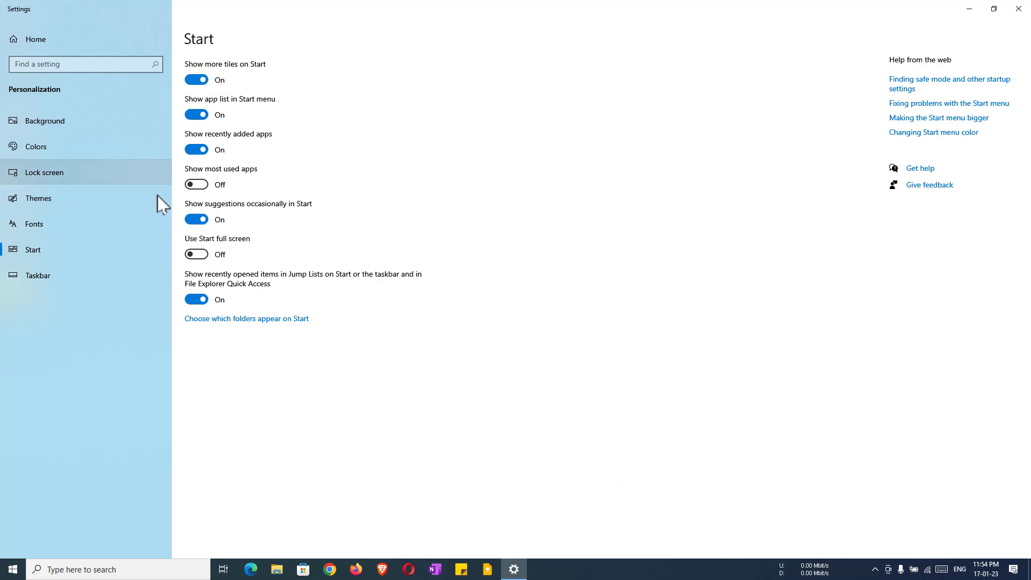
{"action": "left_click", "coordinate": [13, 572]}
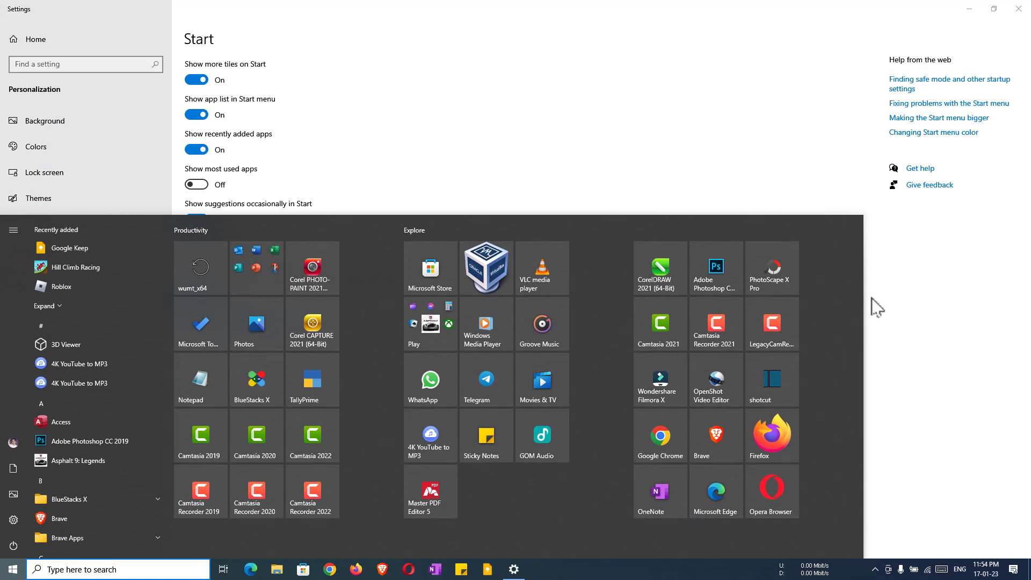
{"action": "left_click_drag", "start_coordinate": [867, 308], "coordinate": [923, 330]}
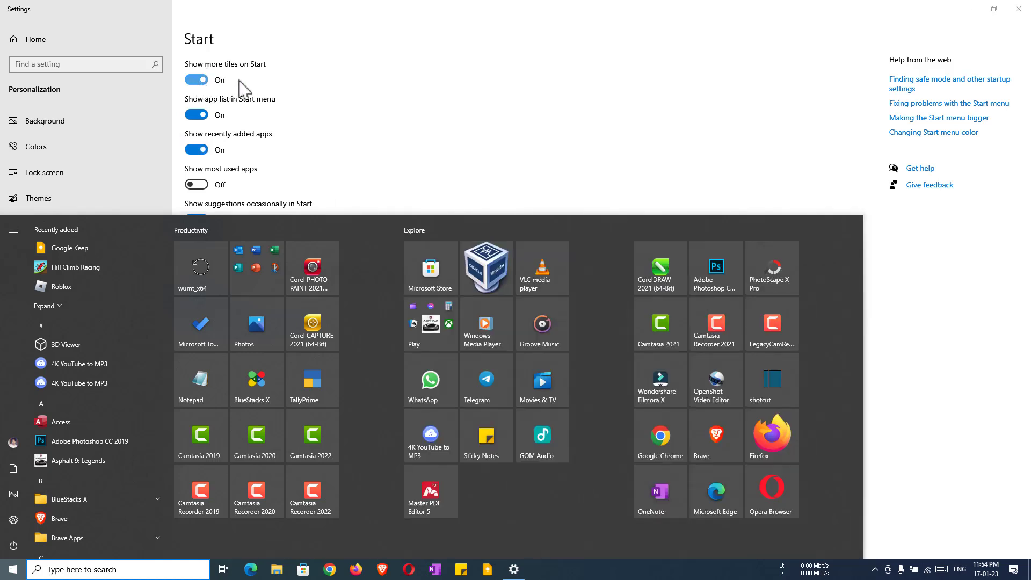
{"action": "left_click", "coordinate": [294, 89]}
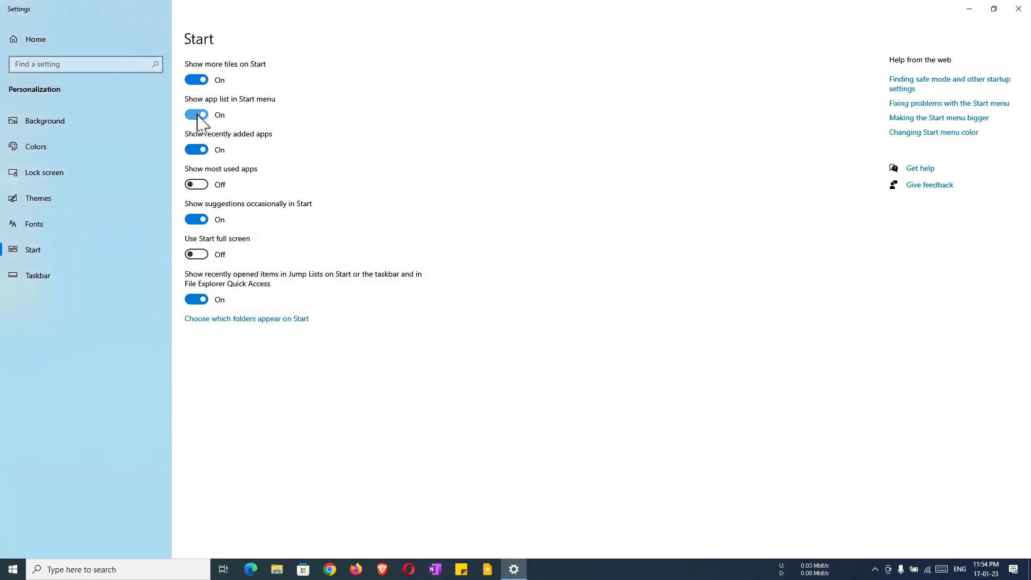
- Examine the app list in the Start menu, then turn off Show app list in Start menu
{"action": "left_click", "coordinate": [12, 569]}
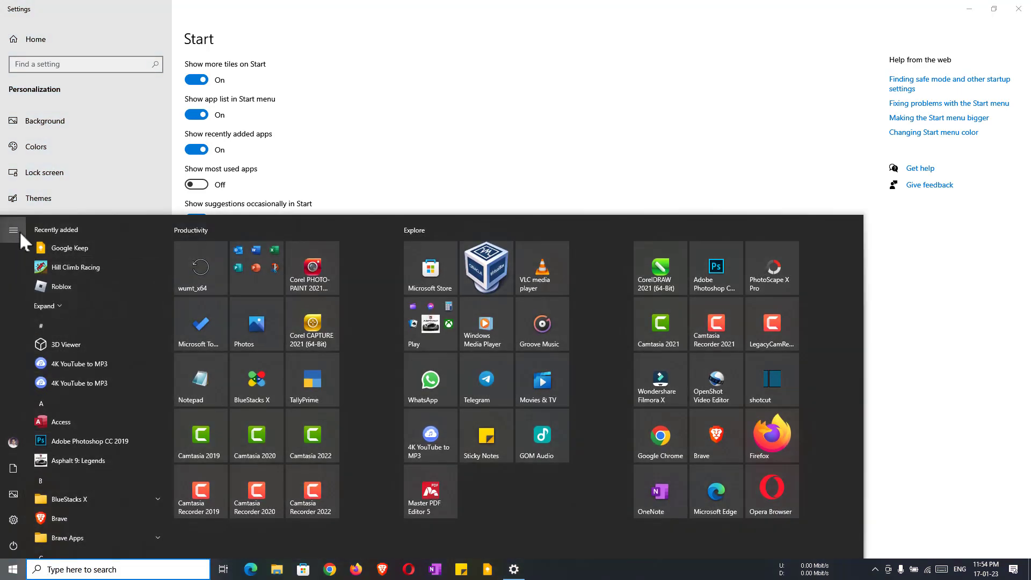
{"action": "mouse_move", "coordinate": [25, 225]}
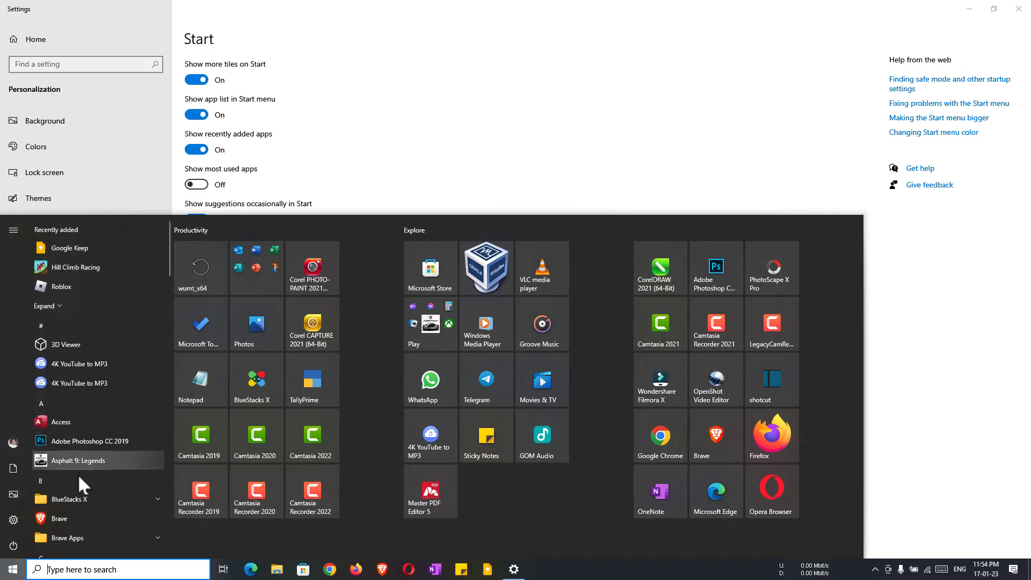
{"action": "left_click", "coordinate": [198, 114]}
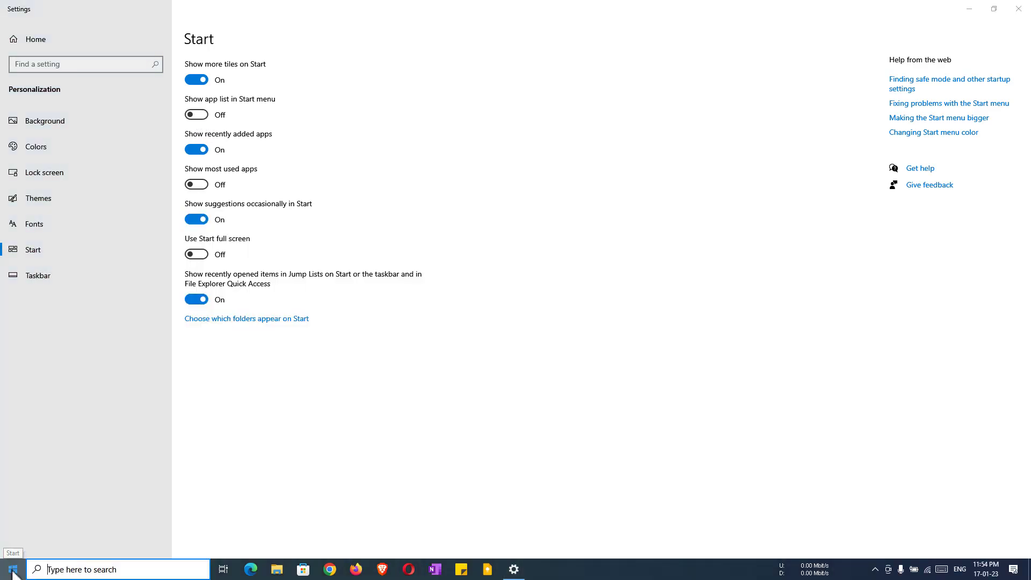
- Switch the Start menu from pinned tiles to All apps, then turn Show app list in Start menu back on
{"action": "left_click", "coordinate": [13, 570]}
{"action": "mouse_move", "coordinate": [22, 254]}
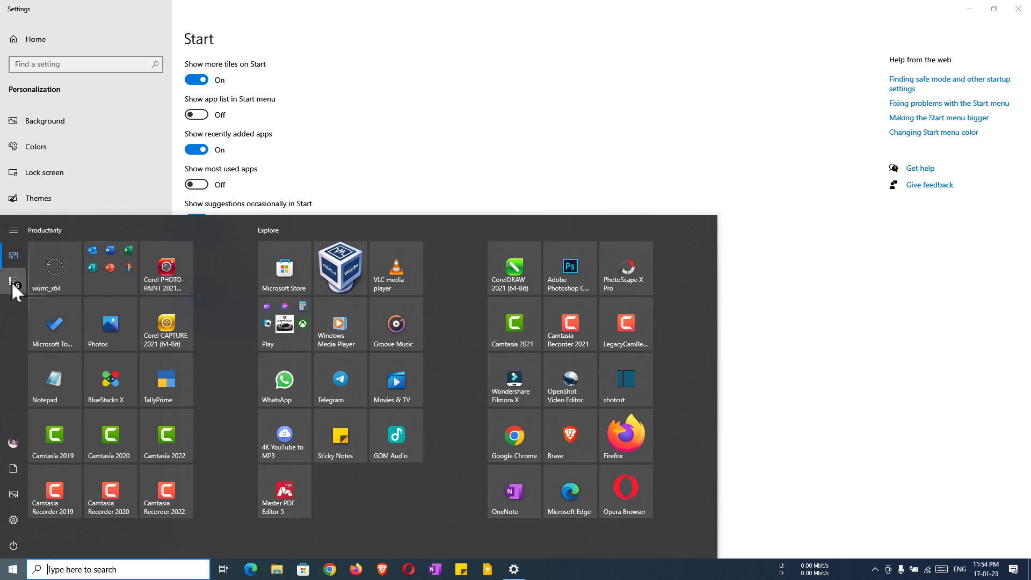
{"action": "mouse_move", "coordinate": [13, 281]}
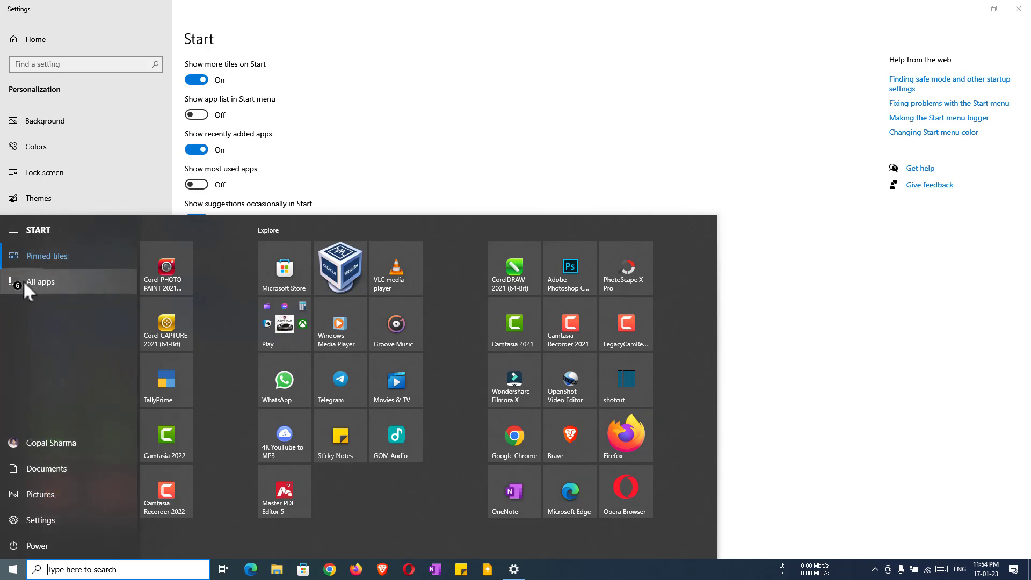
{"action": "left_click", "coordinate": [23, 284]}
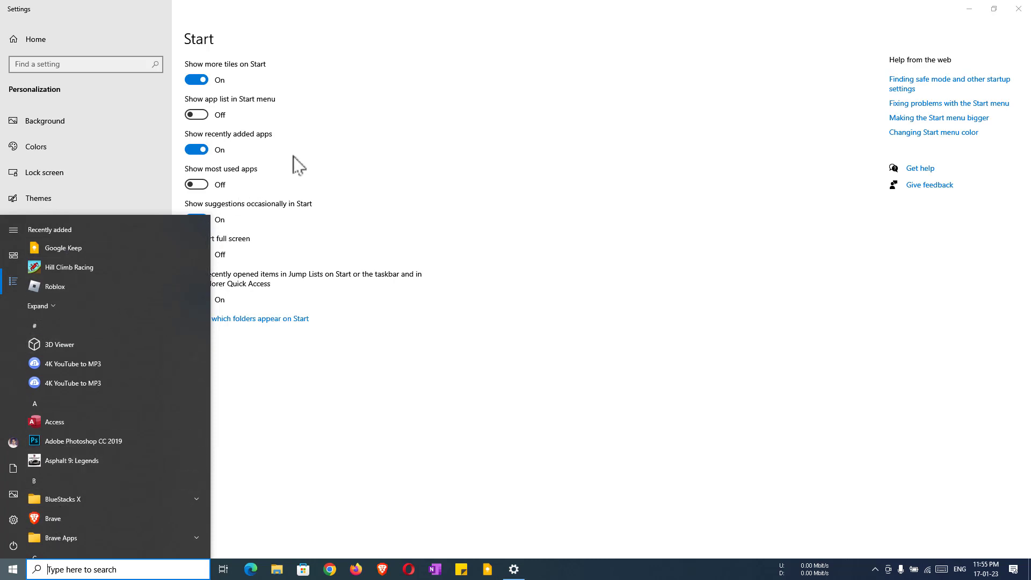
{"action": "left_click", "coordinate": [333, 129]}
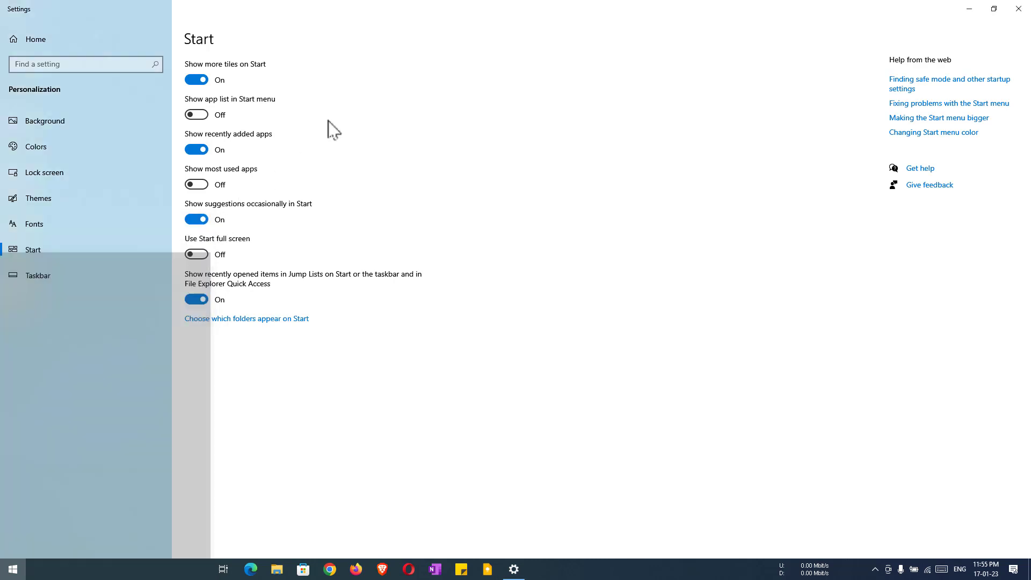
{"action": "left_click", "coordinate": [199, 114]}
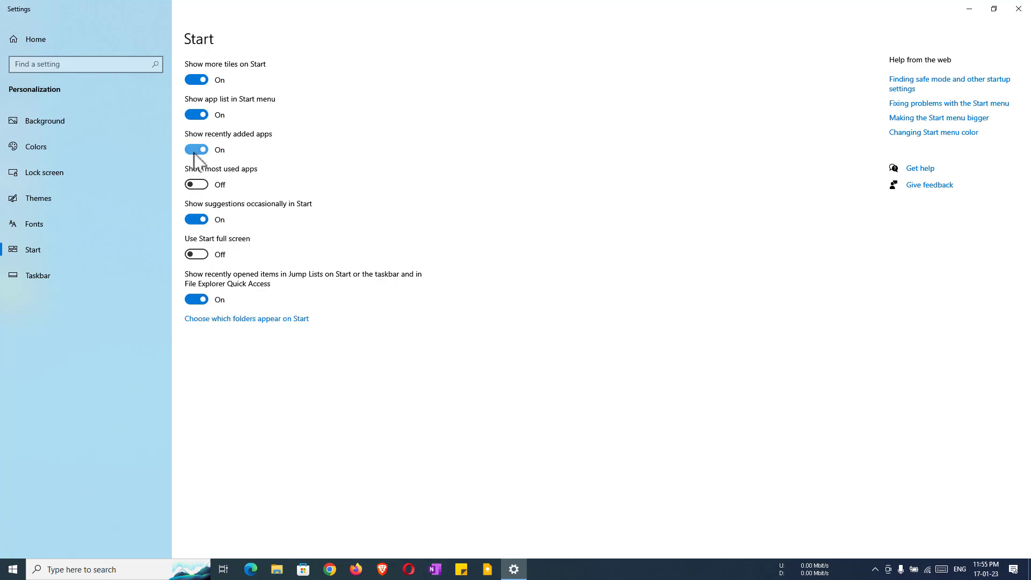
- Check the recently added apps in the Start menu and turn on Show most used apps
{"action": "left_click", "coordinate": [12, 568]}
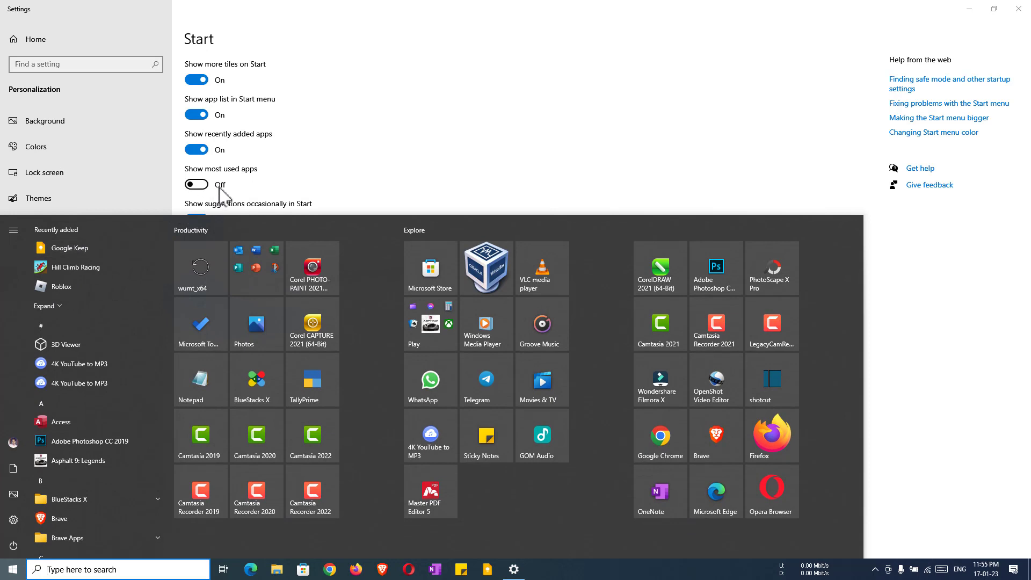
{"action": "left_click", "coordinate": [307, 156]}
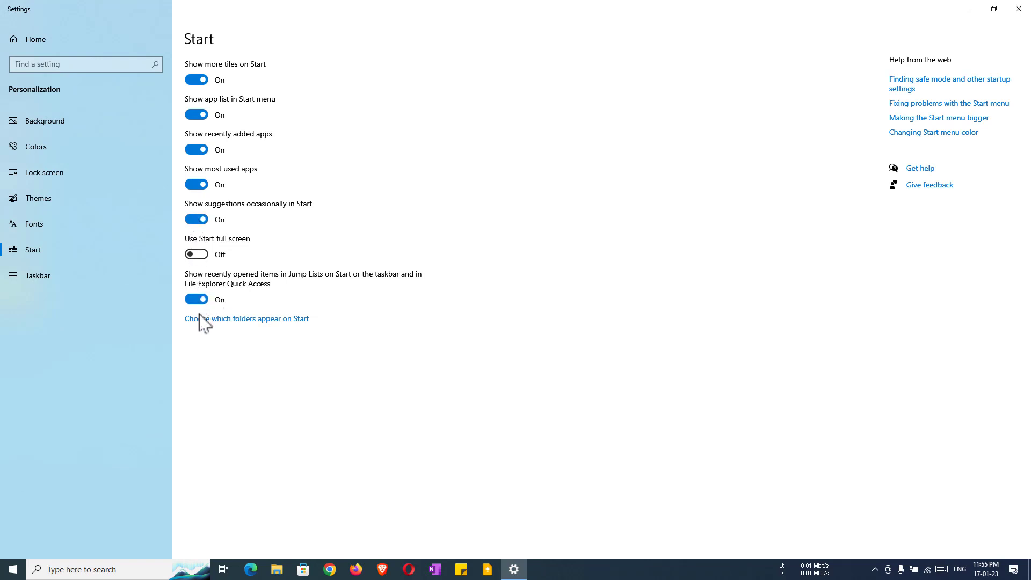
- Check the most used apps in the Start menu, then turn on Use Start full screen
{"action": "left_click", "coordinate": [4, 574]}
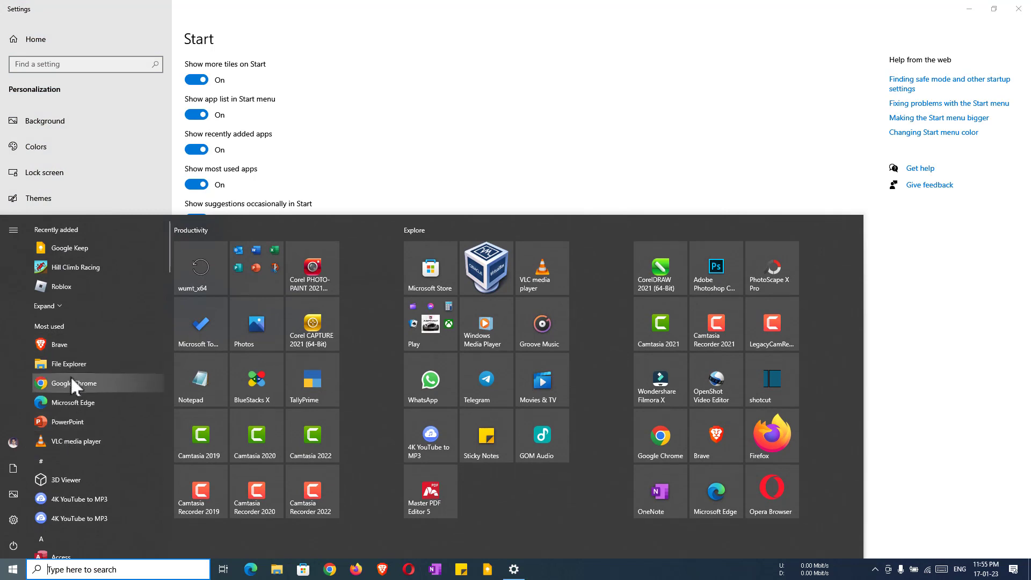
{"action": "left_click", "coordinate": [371, 160]}
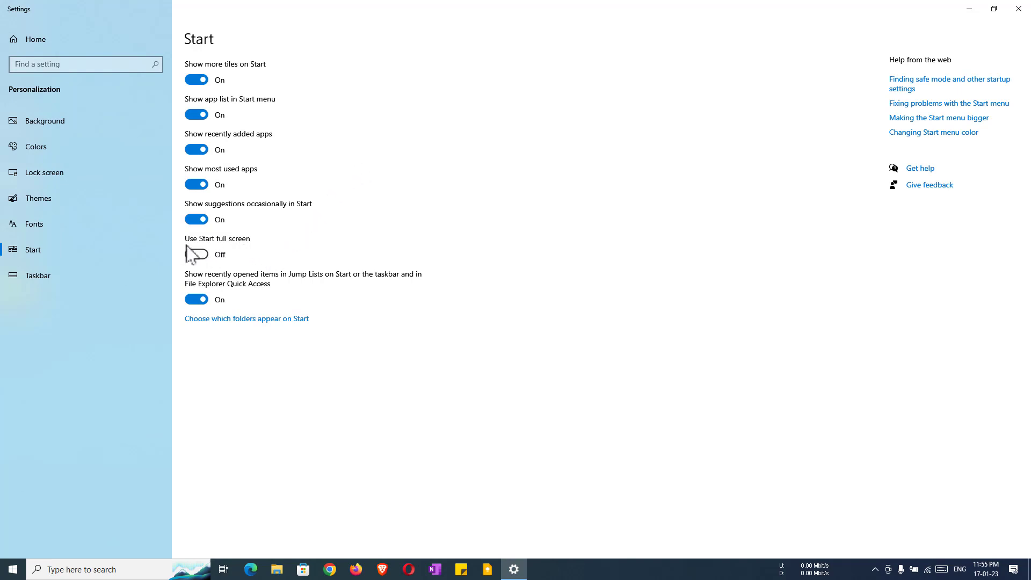
{"action": "left_click", "coordinate": [200, 255]}
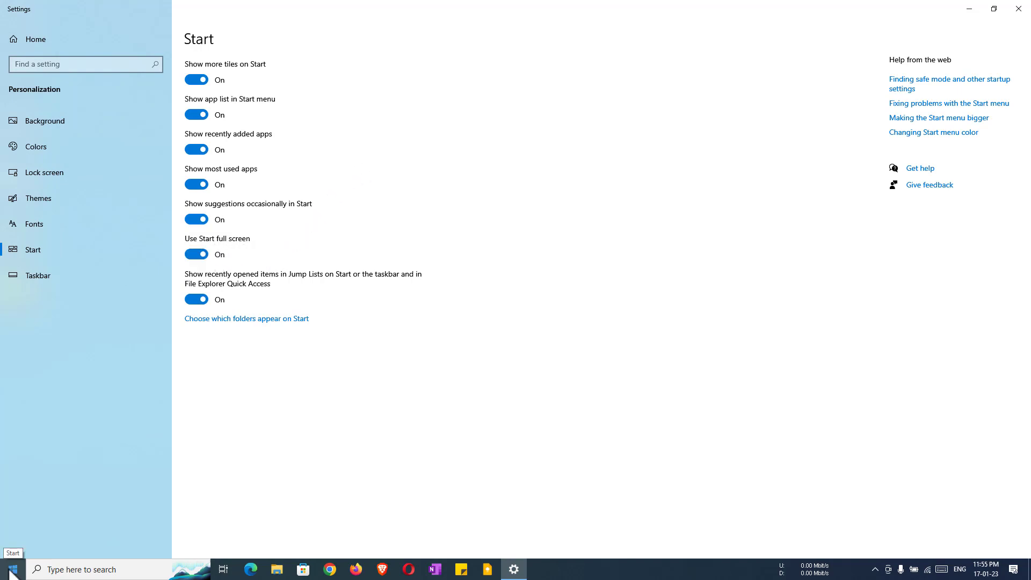
- View the full-screen Start menu, then turn Use Start full screen back off
{"action": "left_click", "coordinate": [11, 571]}
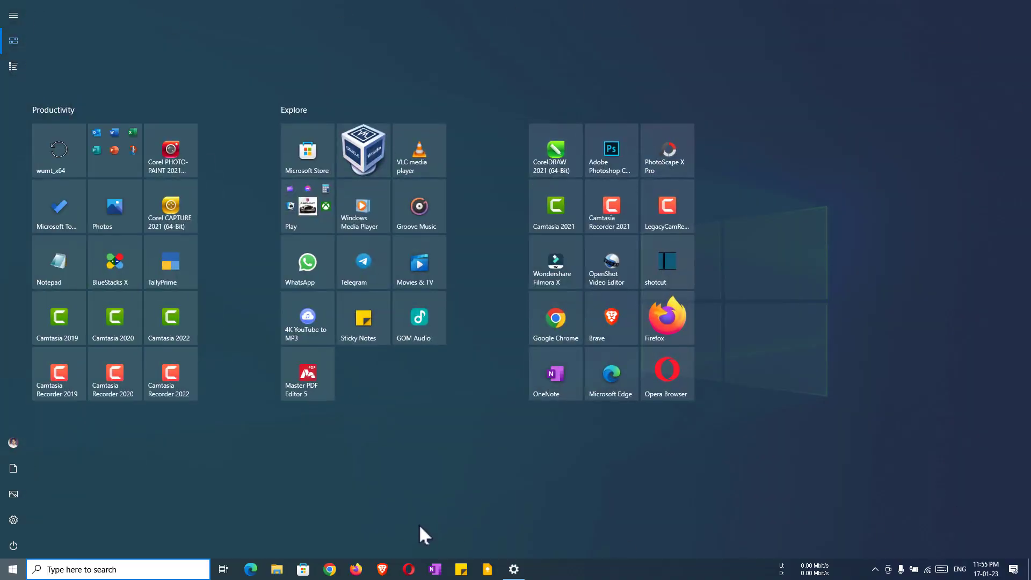
{"action": "left_click", "coordinate": [249, 459]}
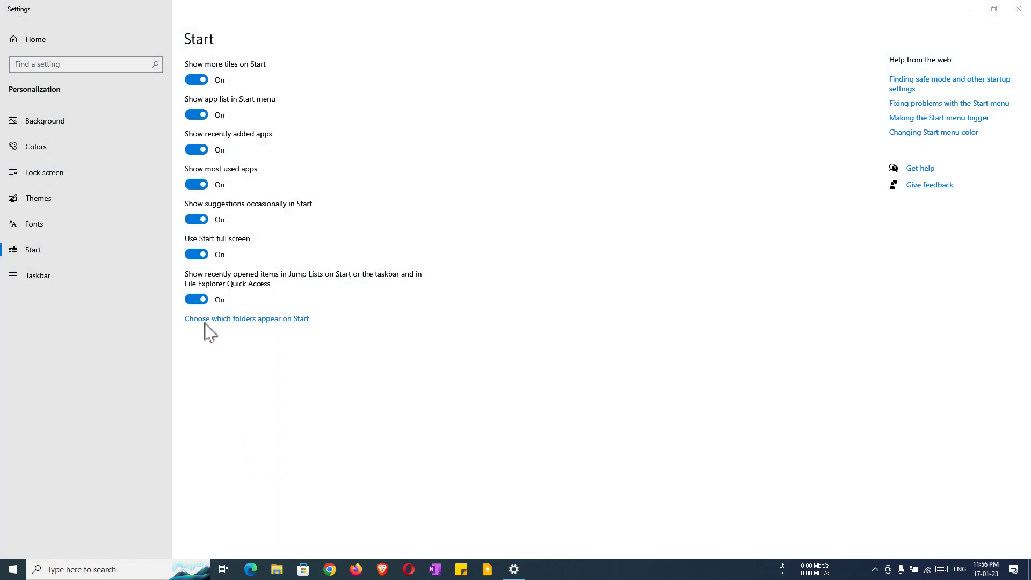
{"action": "left_click", "coordinate": [195, 256]}
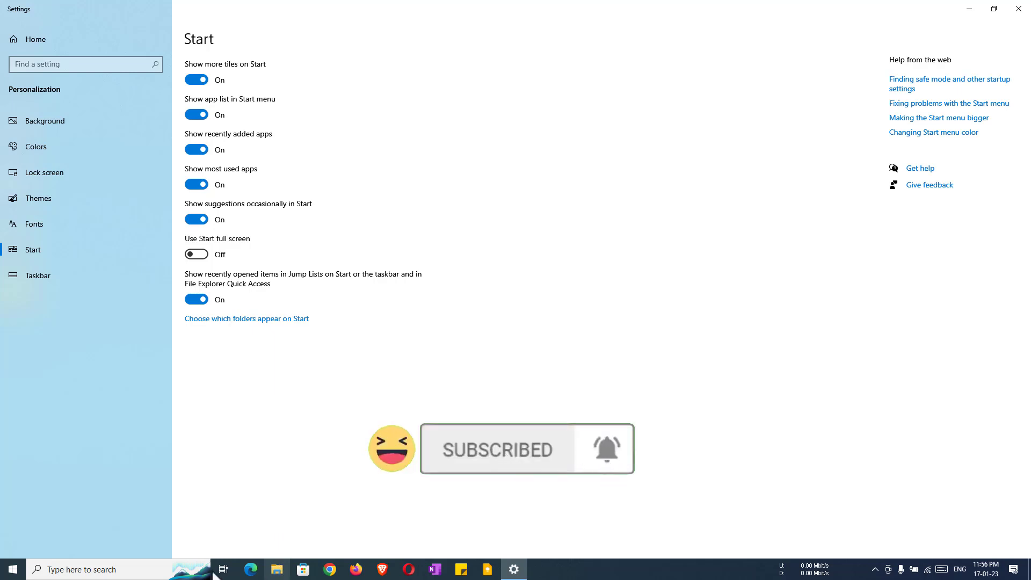
- Examine the pinned and frequent items in File Explorer's taskbar jump list
{"action": "left_click", "coordinate": [277, 570]}
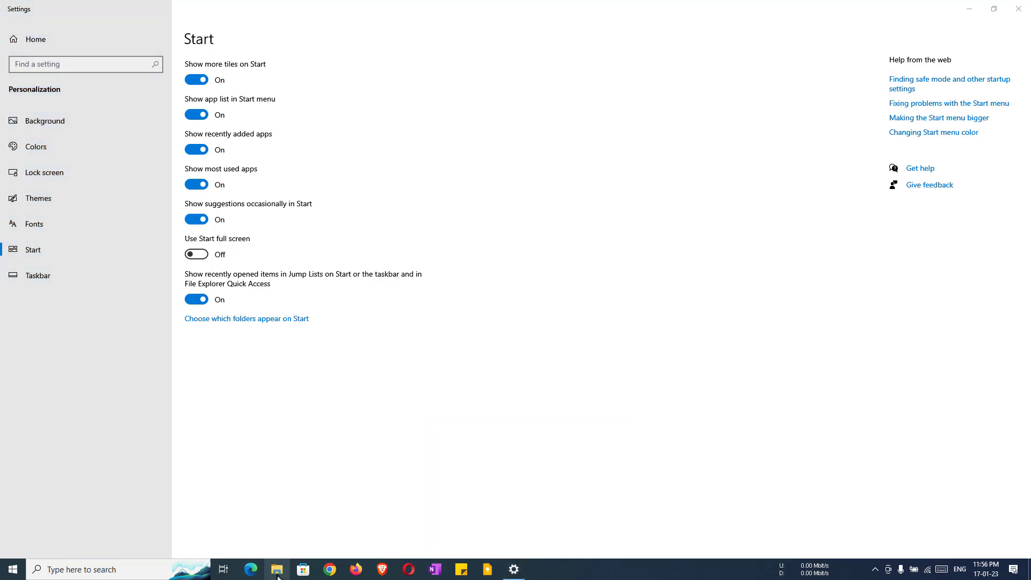
{"action": "right_click", "coordinate": [279, 573]}
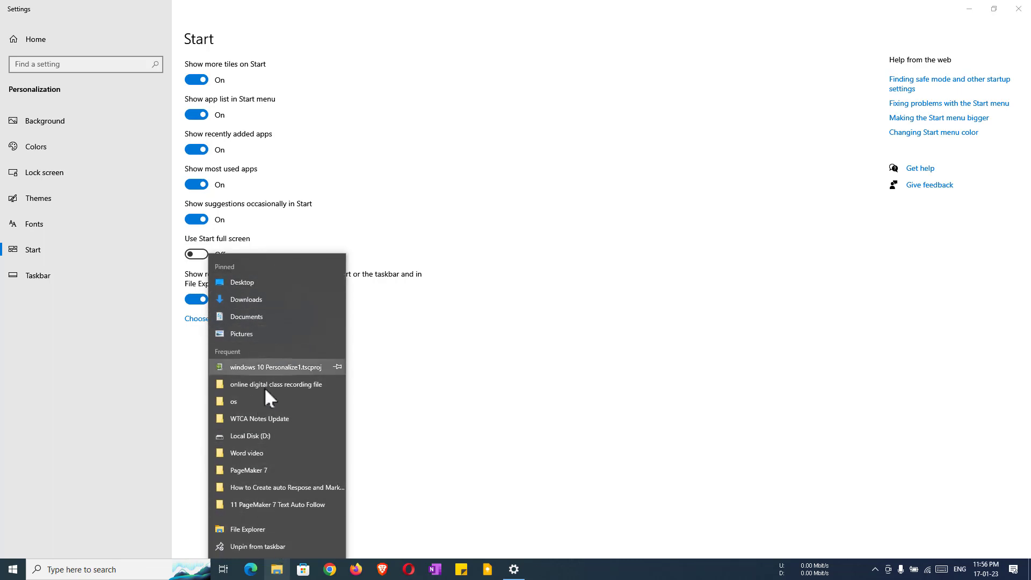
{"action": "left_click", "coordinate": [360, 316]}
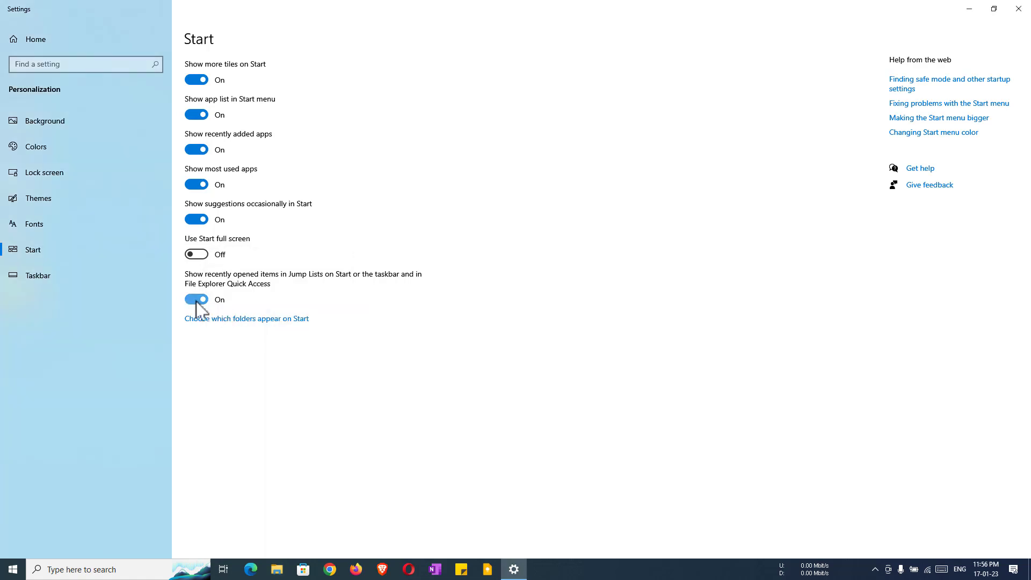
- Turn off Show recently opened items in Jump Lists, check File Explorer's jump list, and turn the option back on
{"action": "left_click", "coordinate": [195, 300]}
{"action": "right_click", "coordinate": [278, 570]}
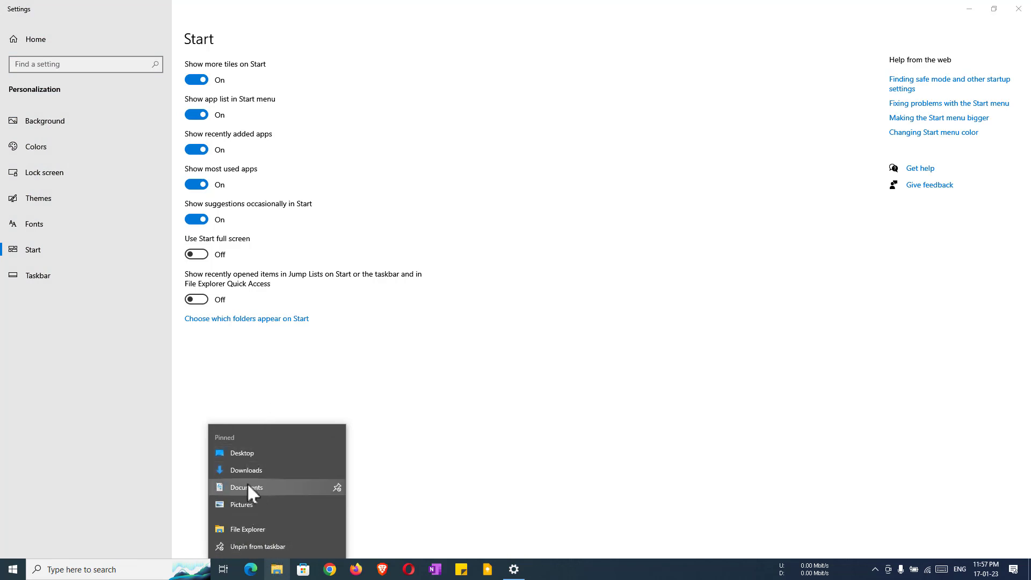
{"action": "left_click", "coordinate": [238, 366]}
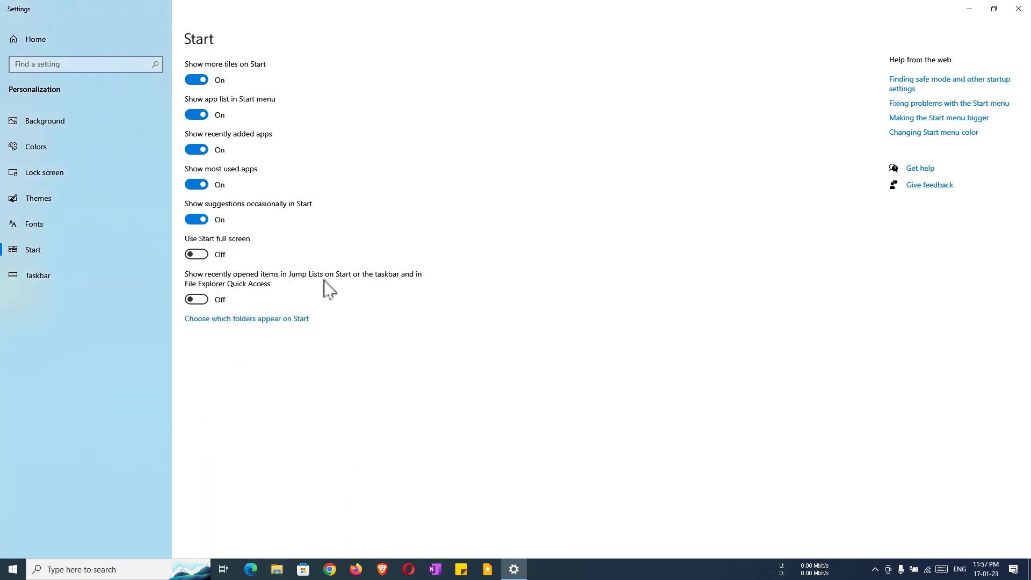
{"action": "left_click", "coordinate": [199, 302]}
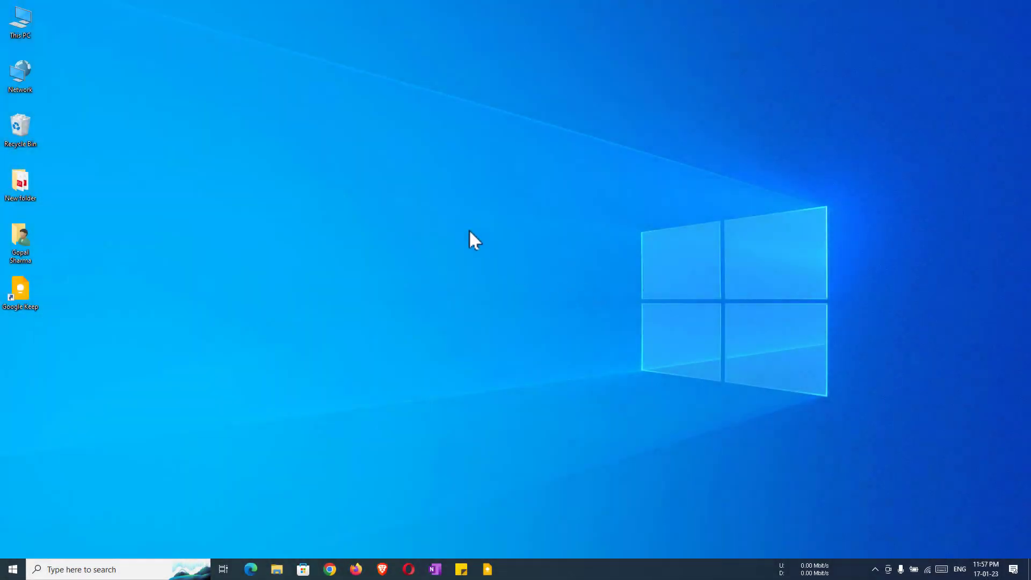
- Open the desktop's Personalize settings and go to the Taskbar page
{"action": "right_click", "coordinate": [347, 128]}
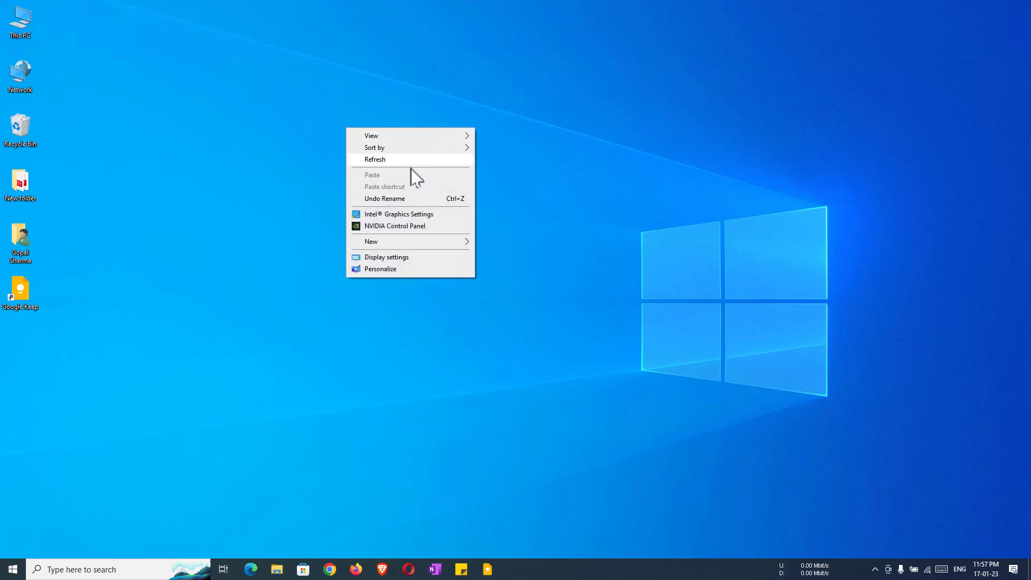
{"action": "left_click", "coordinate": [398, 269]}
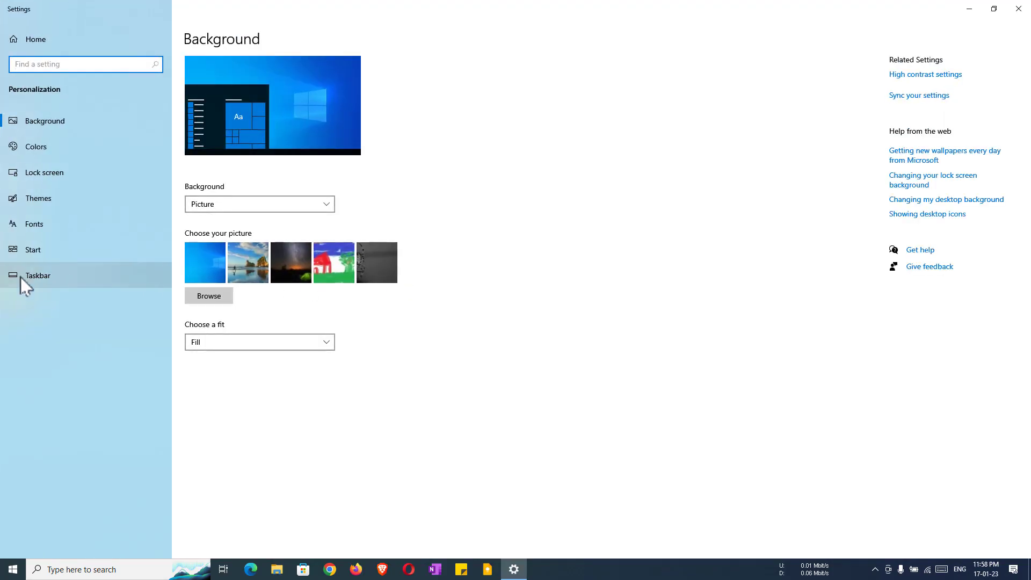
{"action": "left_click", "coordinate": [39, 276]}
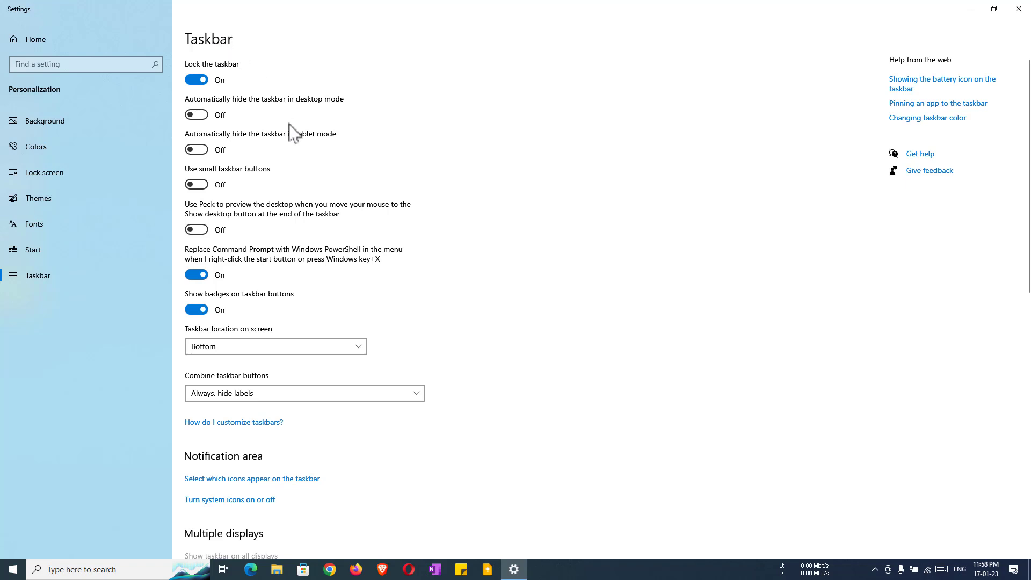
{"action": "mouse_move", "coordinate": [176, 51]}
{"action": "left_mouse_down"}
{"action": "mouse_move", "coordinate": [223, 205]}
{"action": "mouse_move", "coordinate": [413, 422]}
{"action": "mouse_move", "coordinate": [440, 426]}
{"action": "left_mouse_up"}
{"action": "key", "text": "Escape"}
- Turn off Lock the taskbar, try to move the taskbar, and turn the lock back on
{"action": "left_click", "coordinate": [569, 574]}
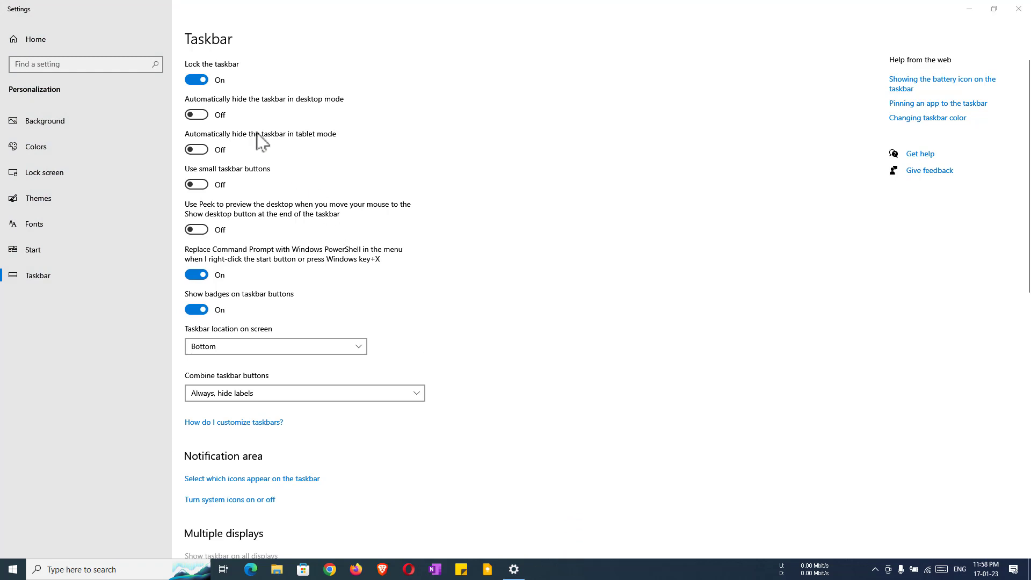
{"action": "left_click", "coordinate": [196, 81]}
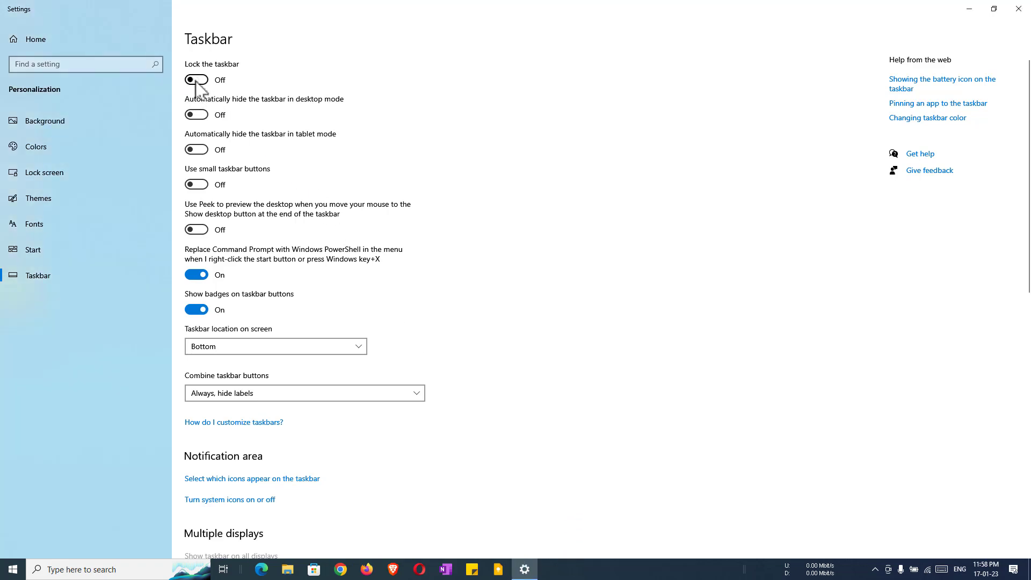
{"action": "left_click_drag", "start_coordinate": [590, 576], "coordinate": [104, 546]}
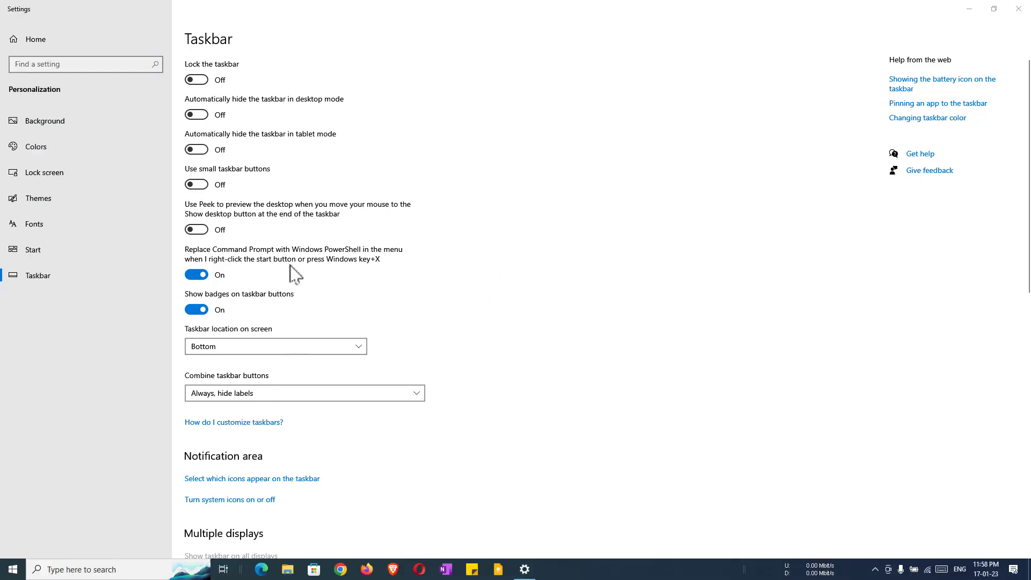
{"action": "left_click", "coordinate": [202, 79]}
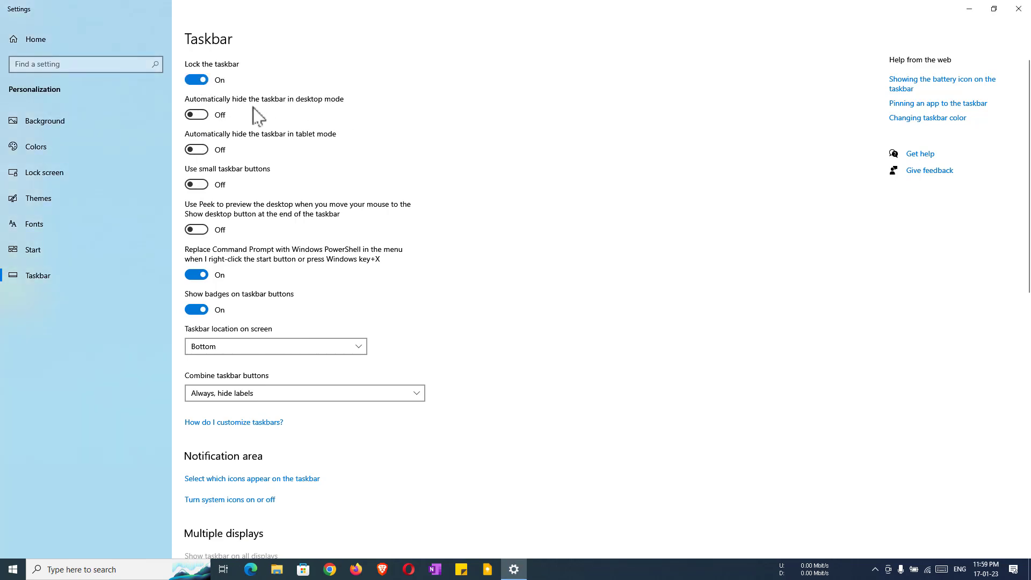
- Turn on Automatically hide the taskbar in desktop mode, check it with the Start menu, and turn it back off
{"action": "left_click", "coordinate": [199, 116]}
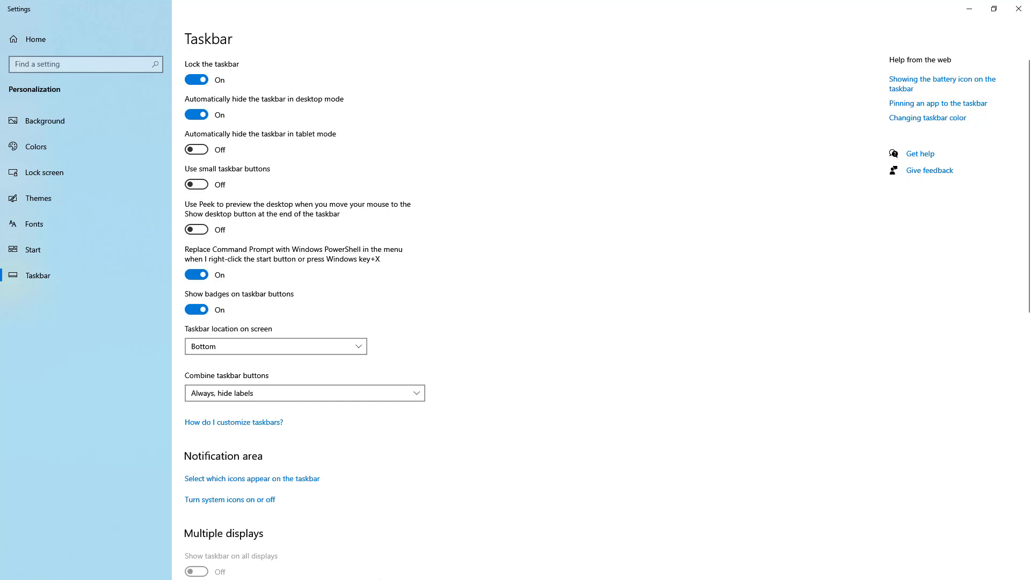
{"action": "left_click", "coordinate": [13, 569]}
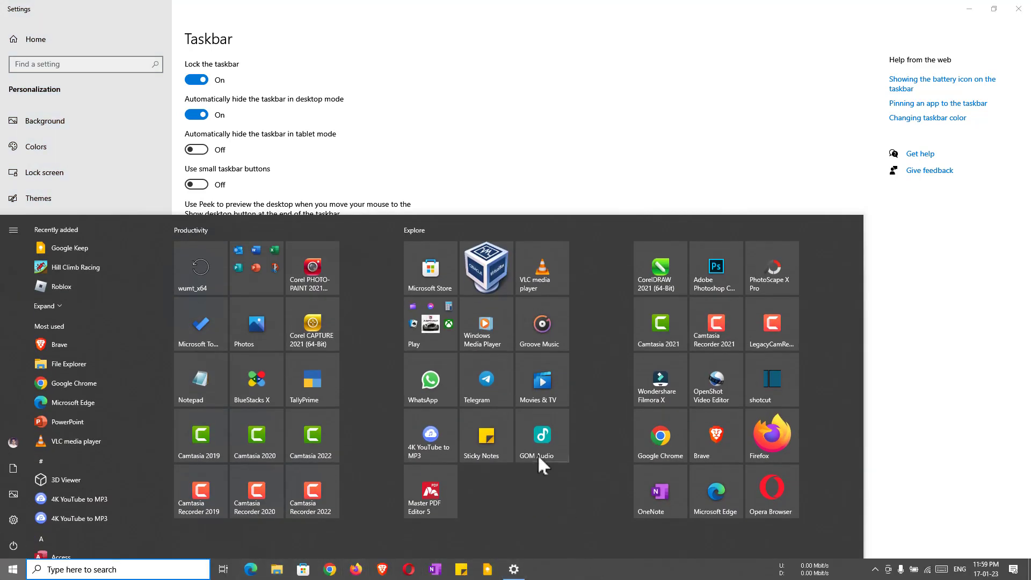
{"action": "left_click", "coordinate": [435, 161]}
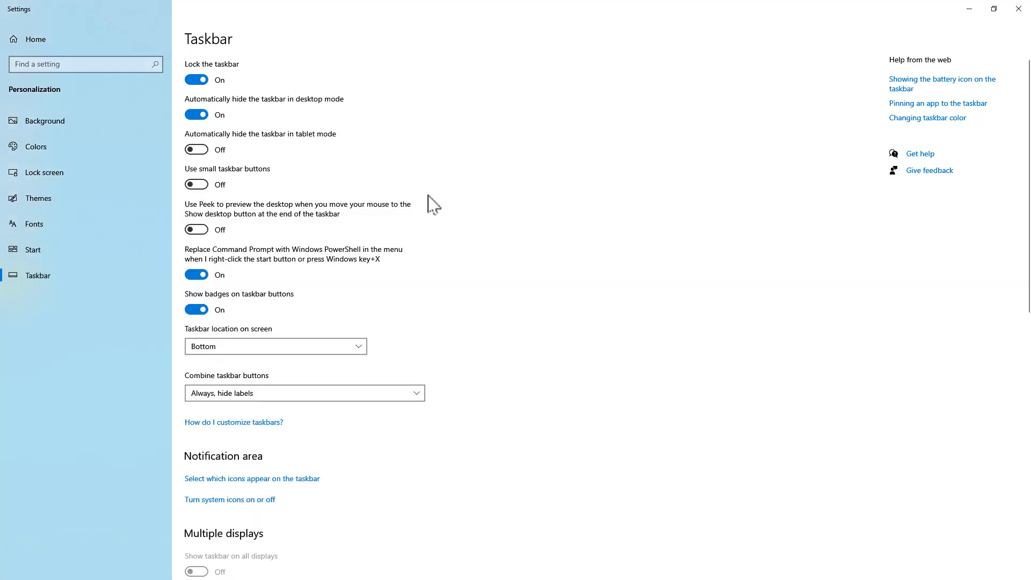
{"action": "left_click", "coordinate": [200, 117]}
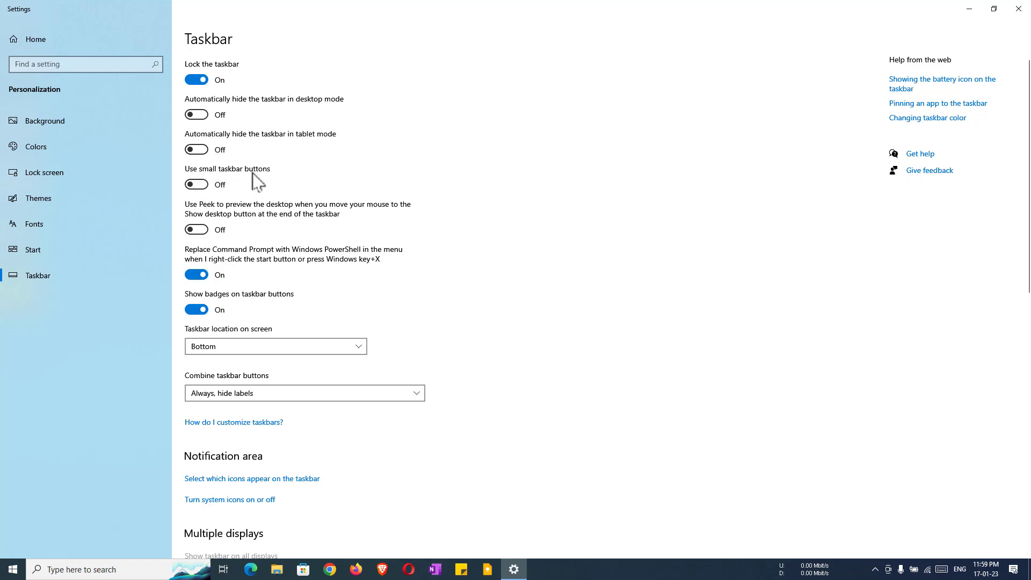
- Try Use small taskbar buttons and the Peek desktop preview one after the other, turning each back off
{"action": "left_click", "coordinate": [203, 184]}
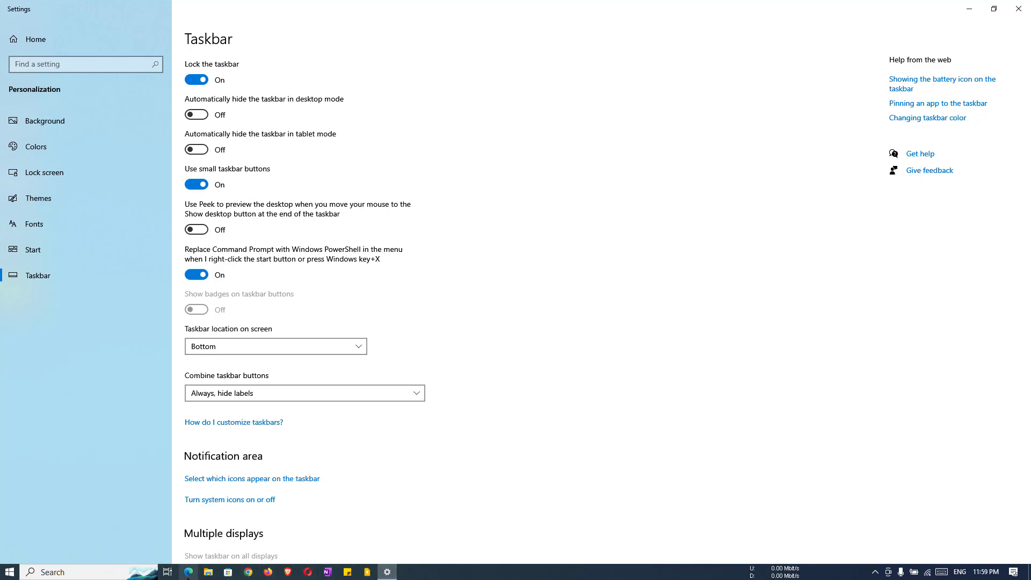
{"action": "left_click", "coordinate": [196, 184]}
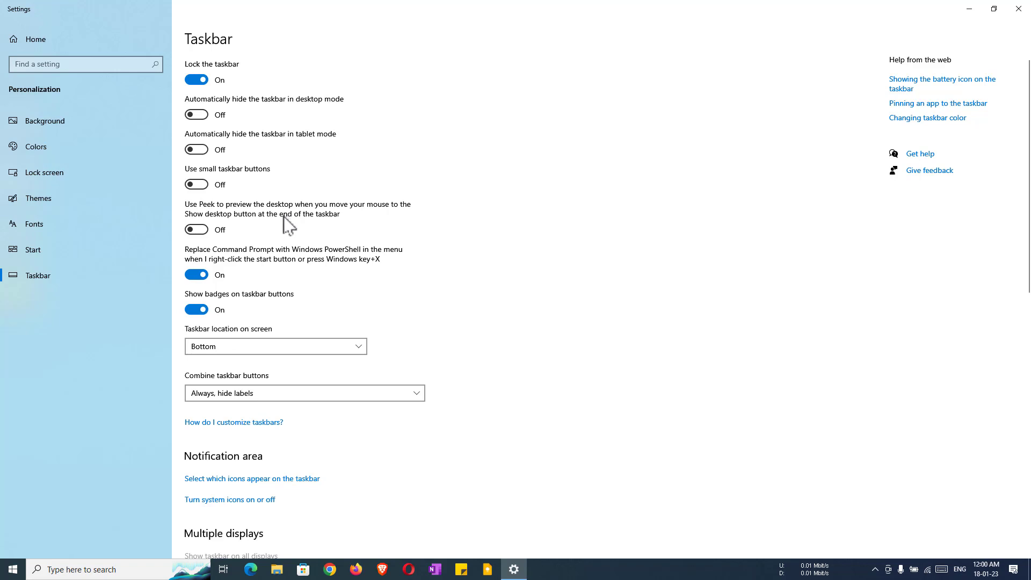
{"action": "left_click", "coordinate": [197, 230]}
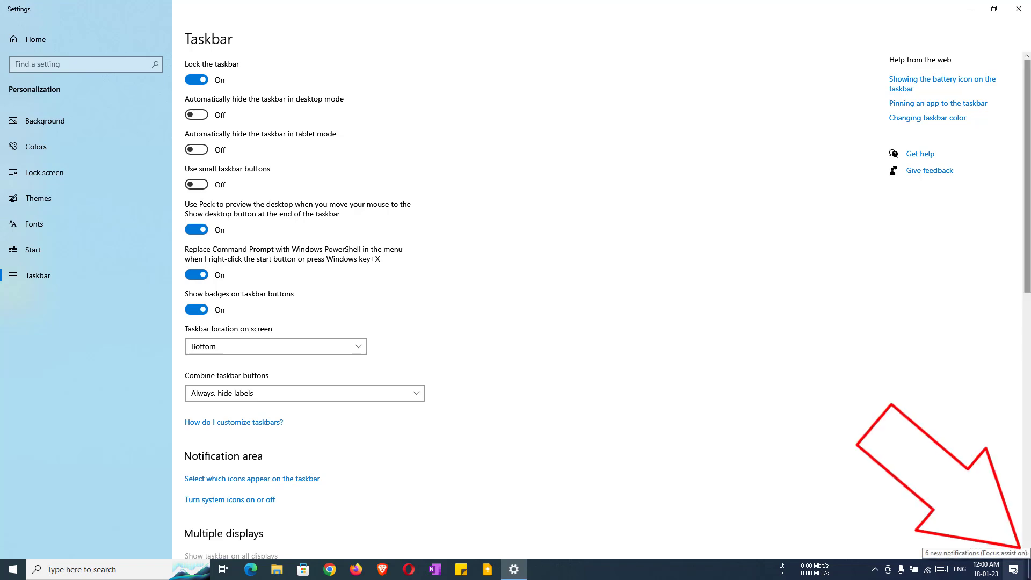
{"action": "mouse_move", "coordinate": [1029, 569]}
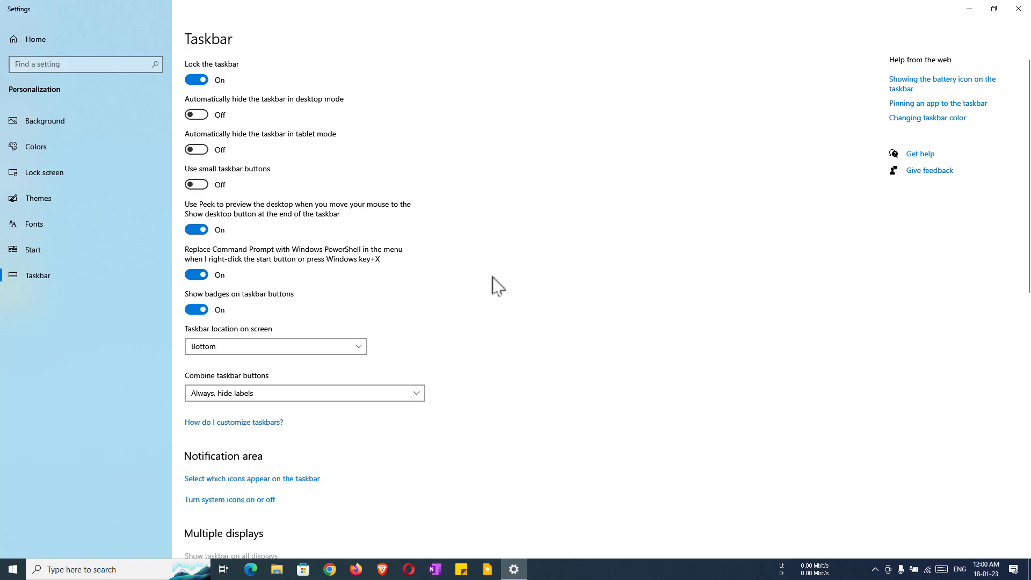
{"action": "left_click", "coordinate": [196, 229]}
- Try the taskbar location at Top, Left and Right in turn, then set it back to Bottom
{"action": "left_click", "coordinate": [264, 346]}
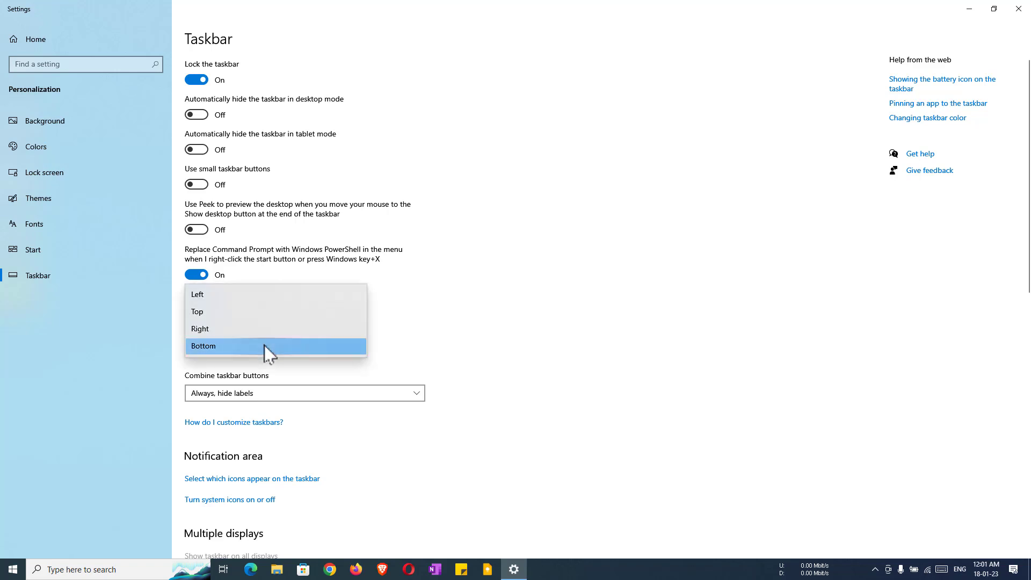
{"action": "left_click", "coordinate": [258, 311]}
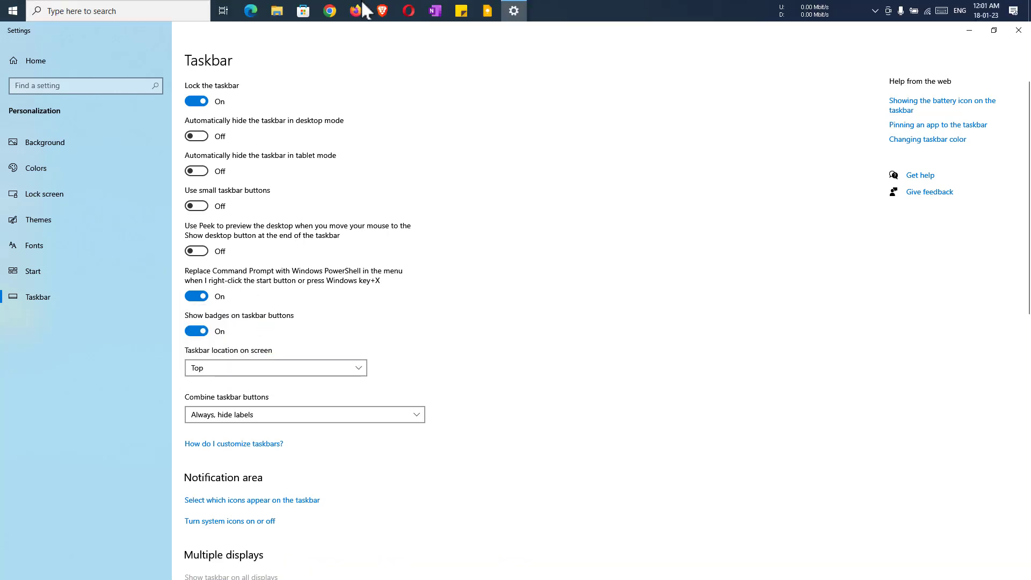
{"action": "left_click", "coordinate": [257, 369]}
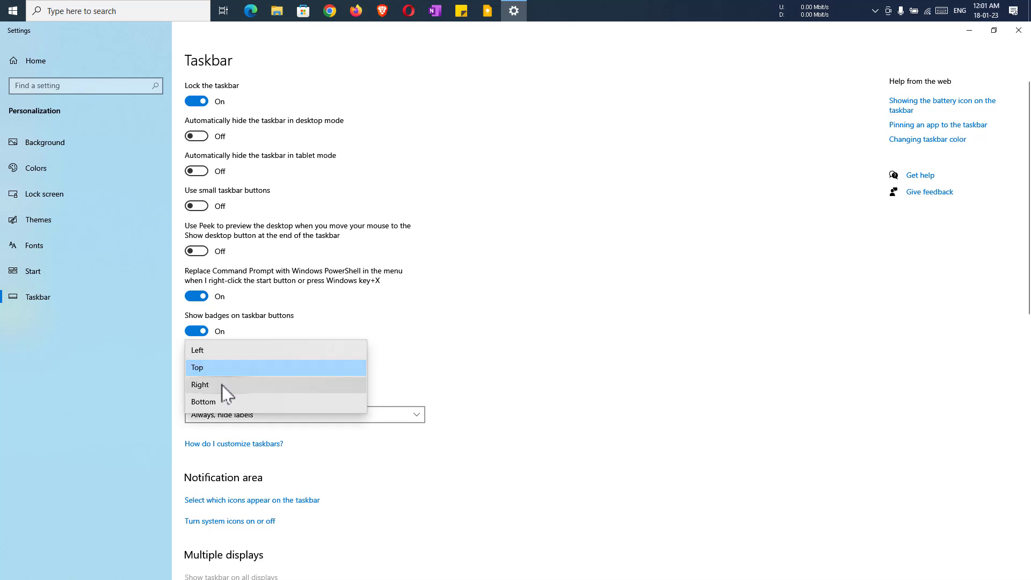
{"action": "left_click", "coordinate": [208, 354]}
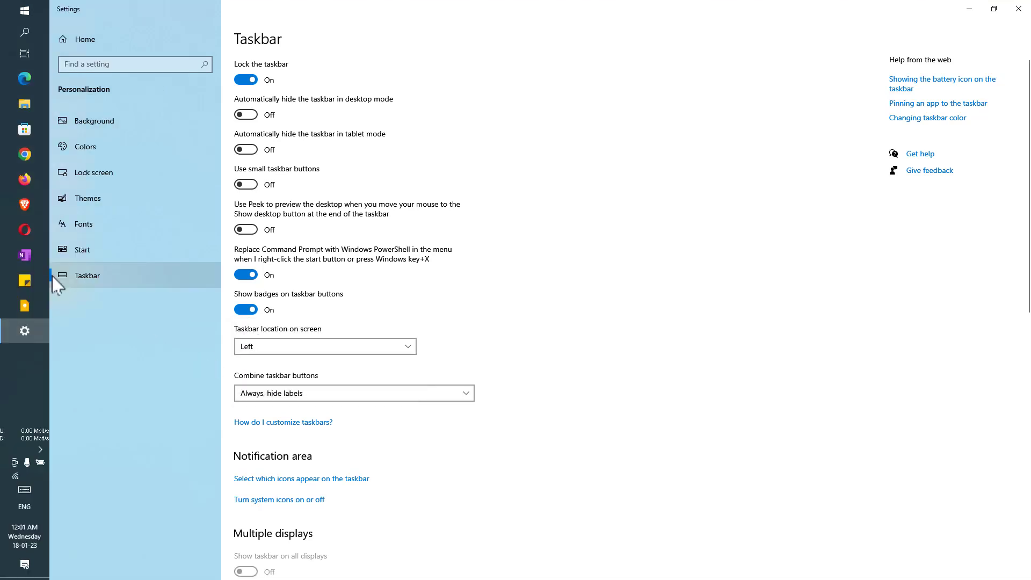
{"action": "left_click", "coordinate": [278, 349]}
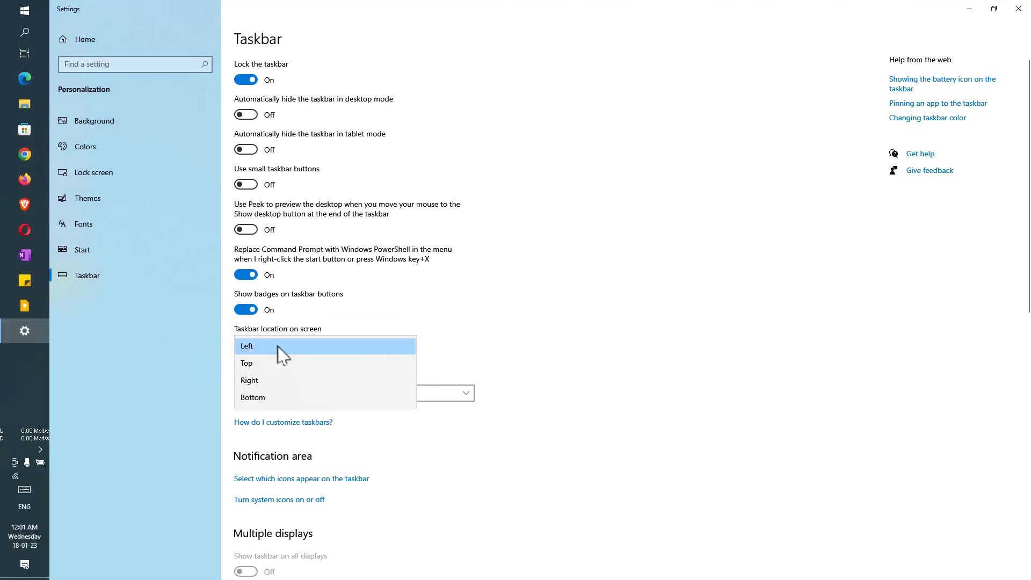
{"action": "left_click", "coordinate": [276, 380]}
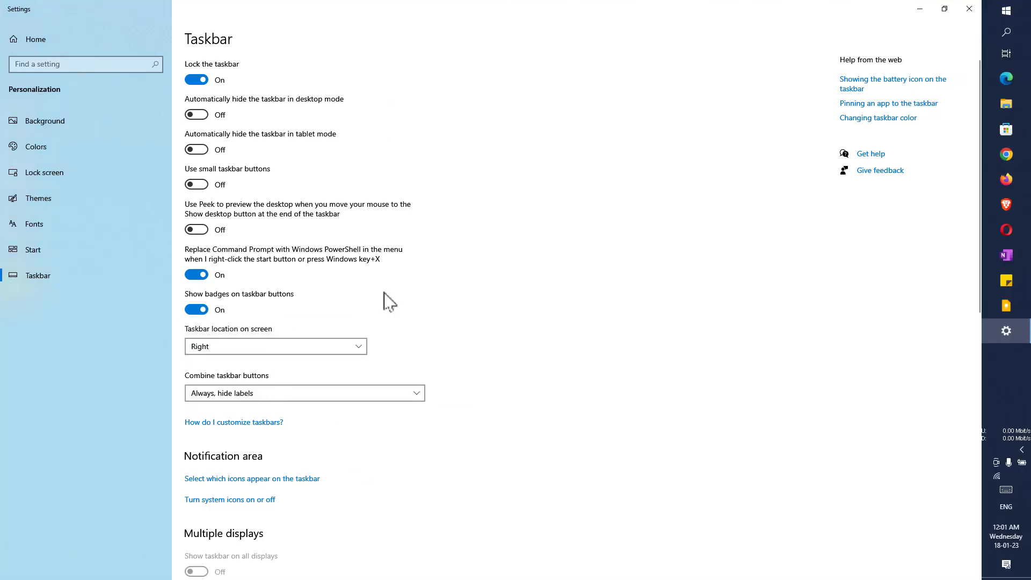
{"action": "left_click", "coordinate": [262, 349]}
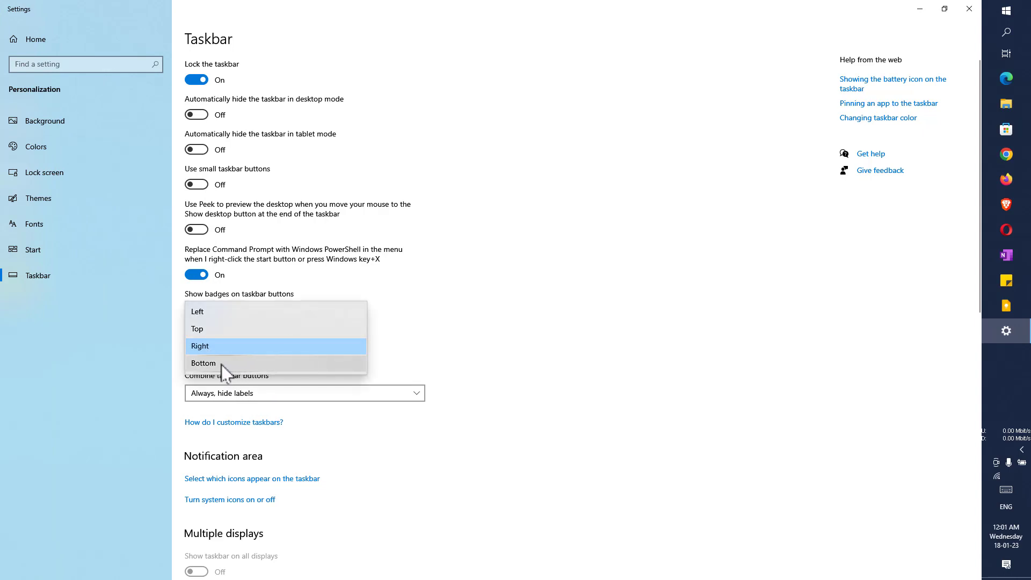
{"action": "left_click", "coordinate": [221, 365]}
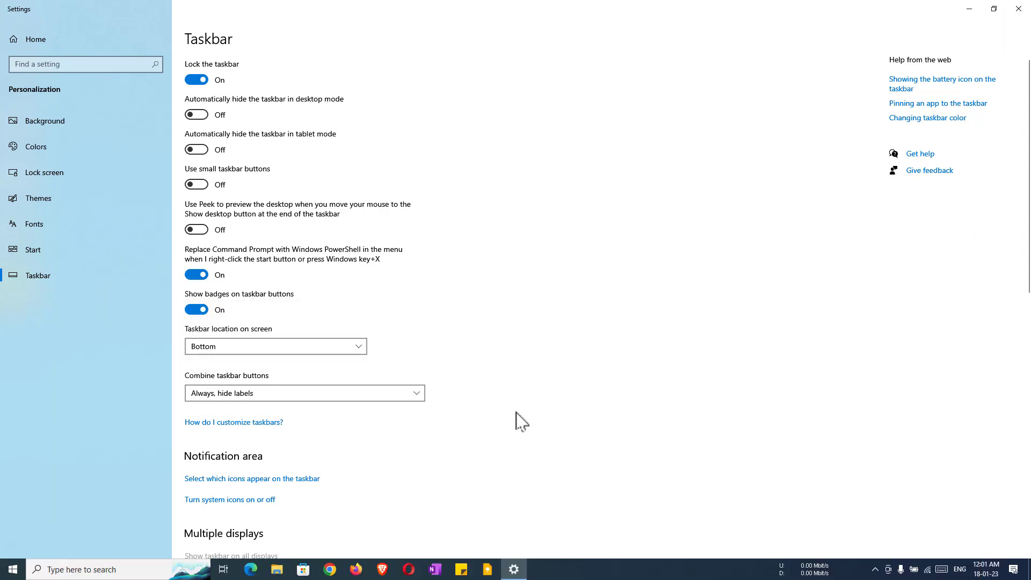